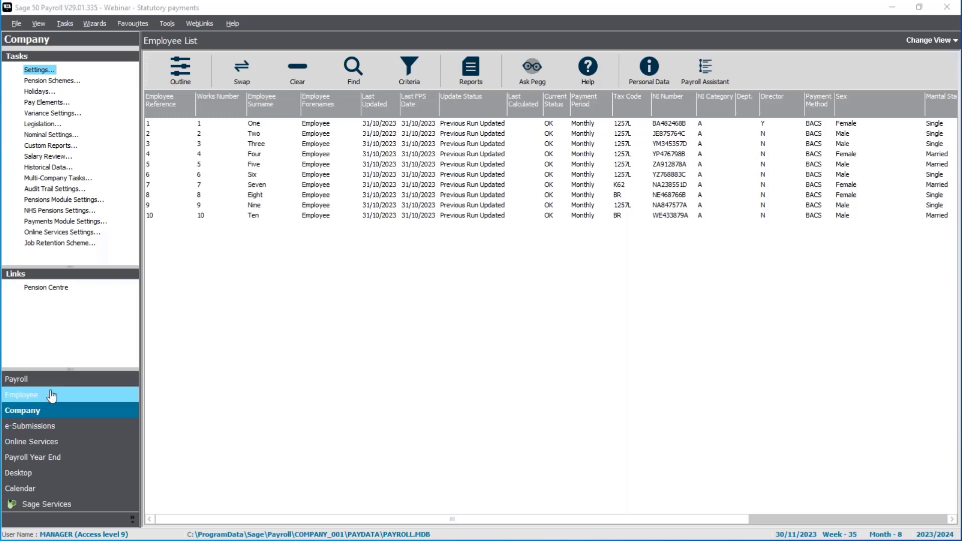
- Open the maternity recording form for the first employee in the list
left_click(52, 396)
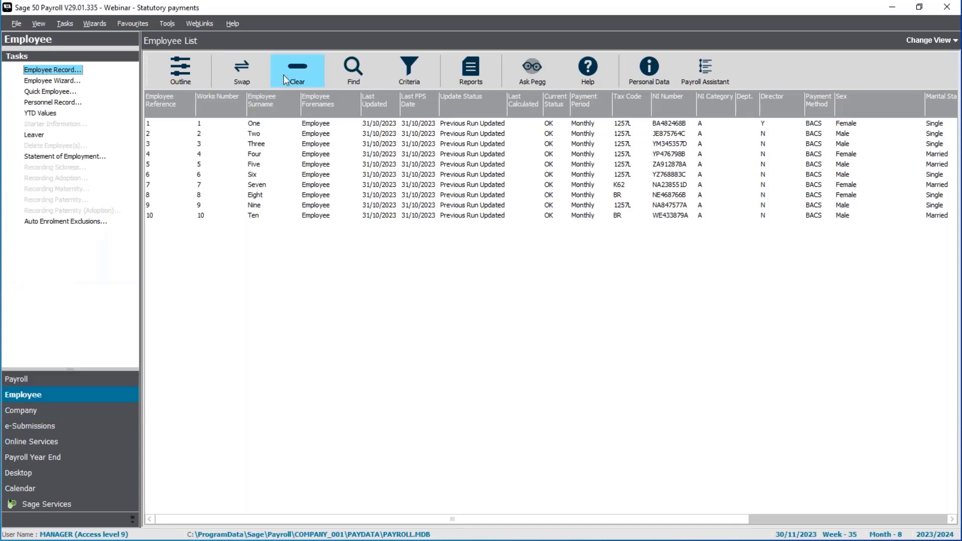
left_click(259, 125)
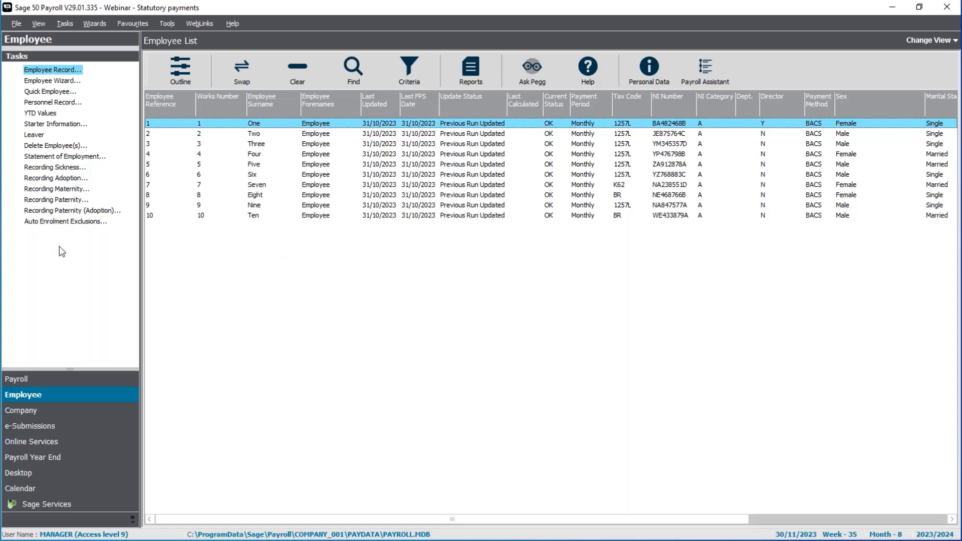
left_click(64, 189)
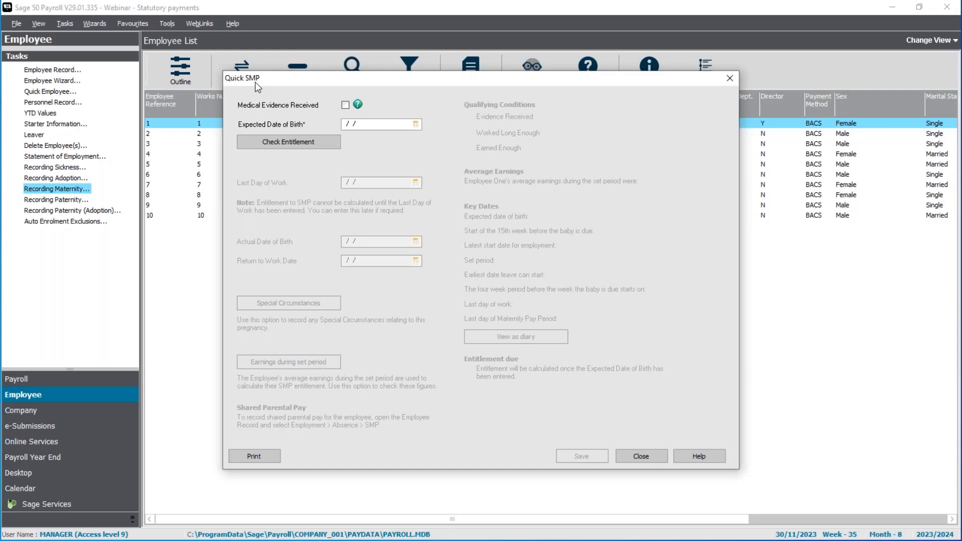
- Fill in the SMP details with medical evidence received, a due date of 25/11/2023 and last day of work 10/11/2023, checking the entitlement
left_click(345, 104)
left_click(416, 124)
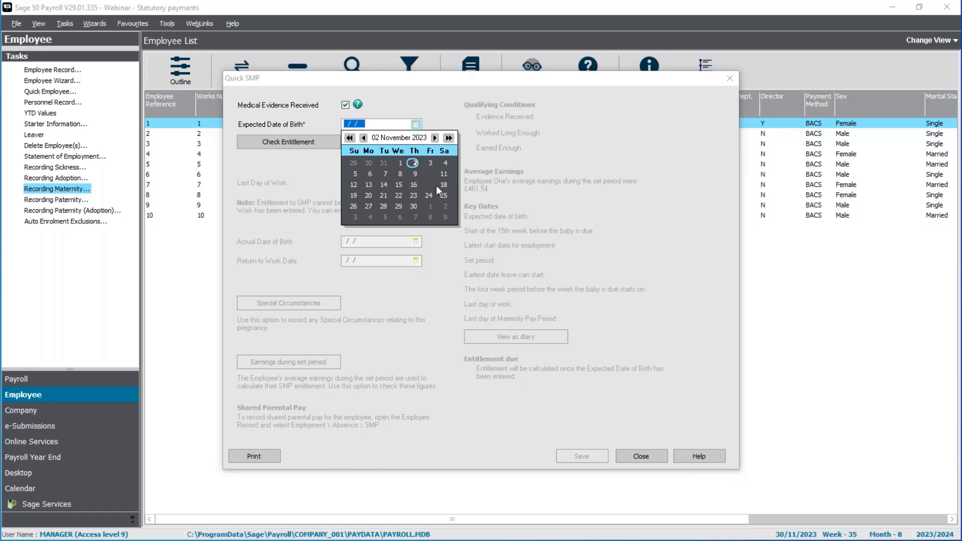
left_click(444, 195)
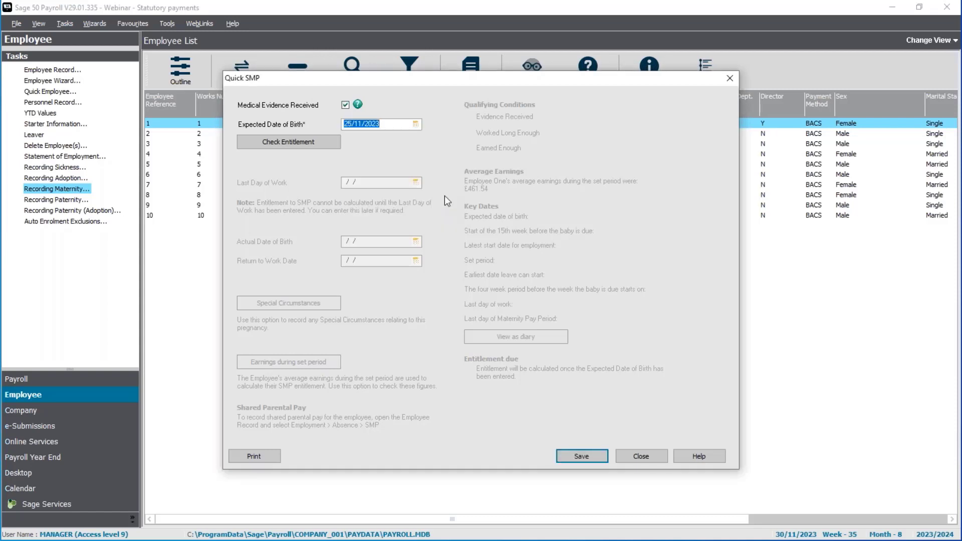
left_click(300, 145)
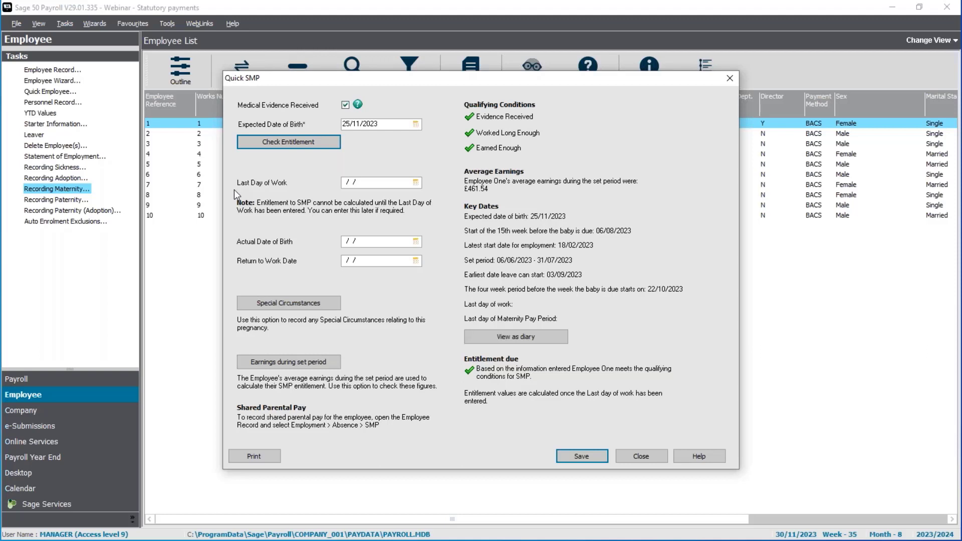
left_click(416, 183)
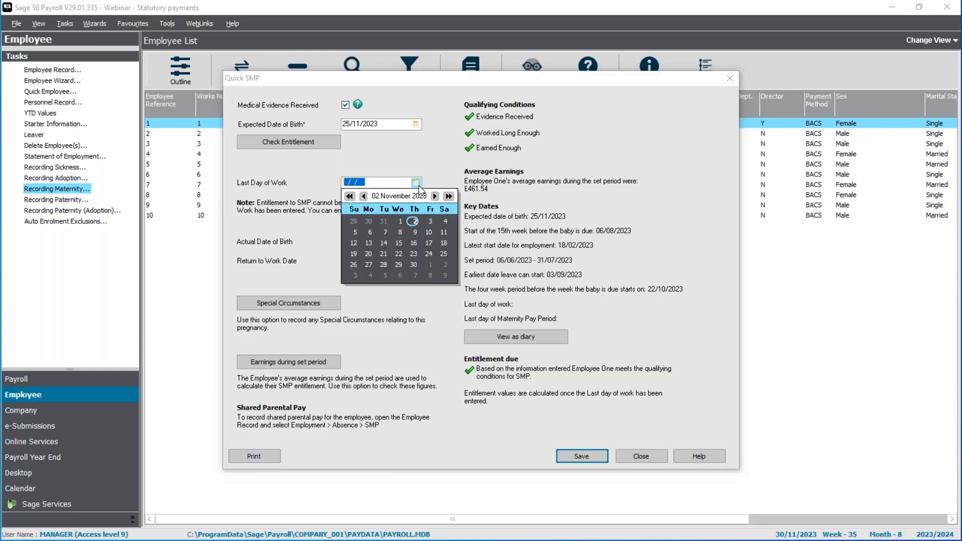
left_click(429, 233)
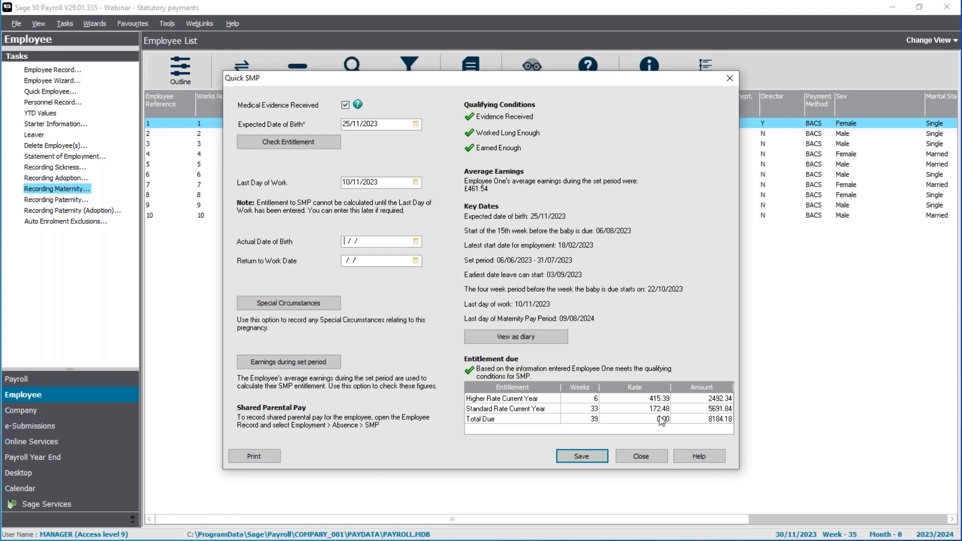
- Review the special circumstances options and the earnings during the set period without changing them
left_click(303, 303)
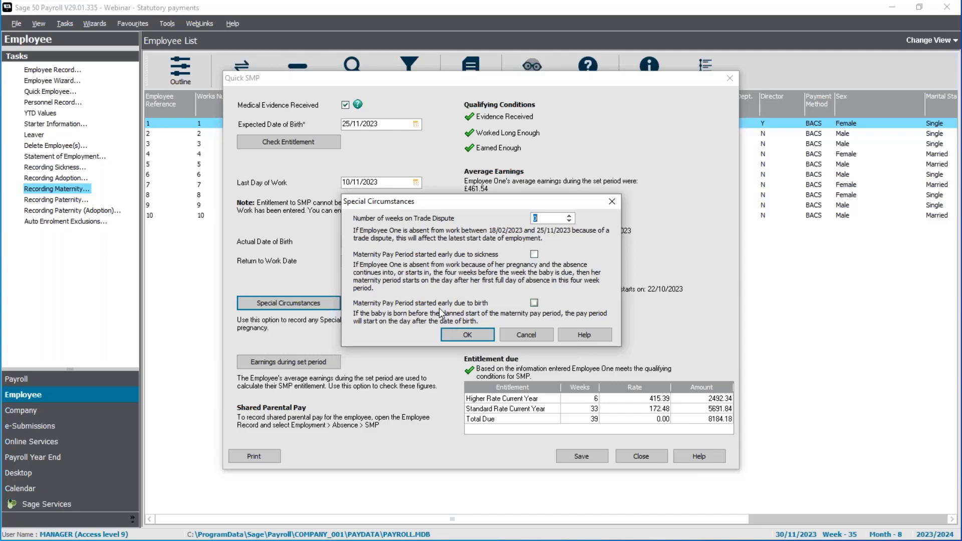
left_click(519, 336)
left_click(289, 362)
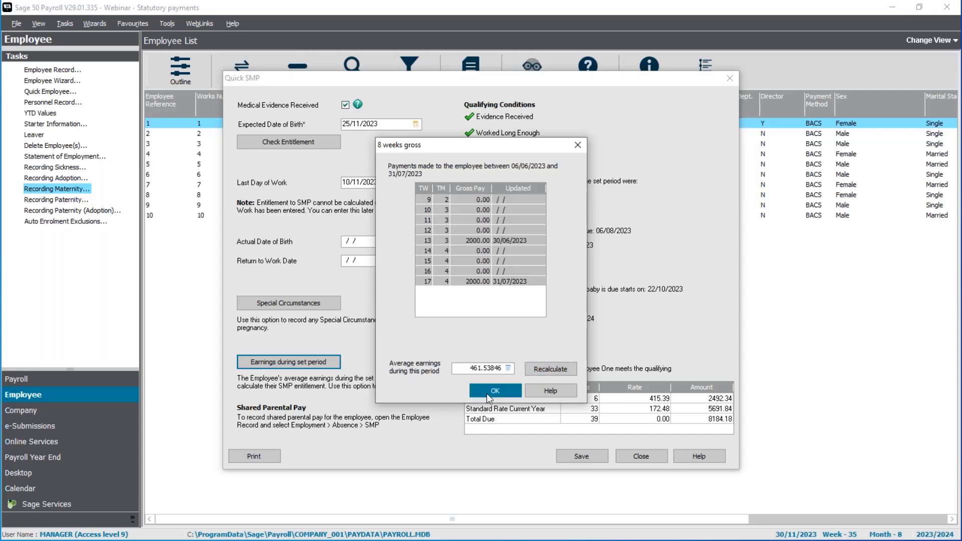
left_click(487, 392)
- Look over the actual birth and return-to-work fields and the SMP details report, and close the maternity form
left_click(353, 244)
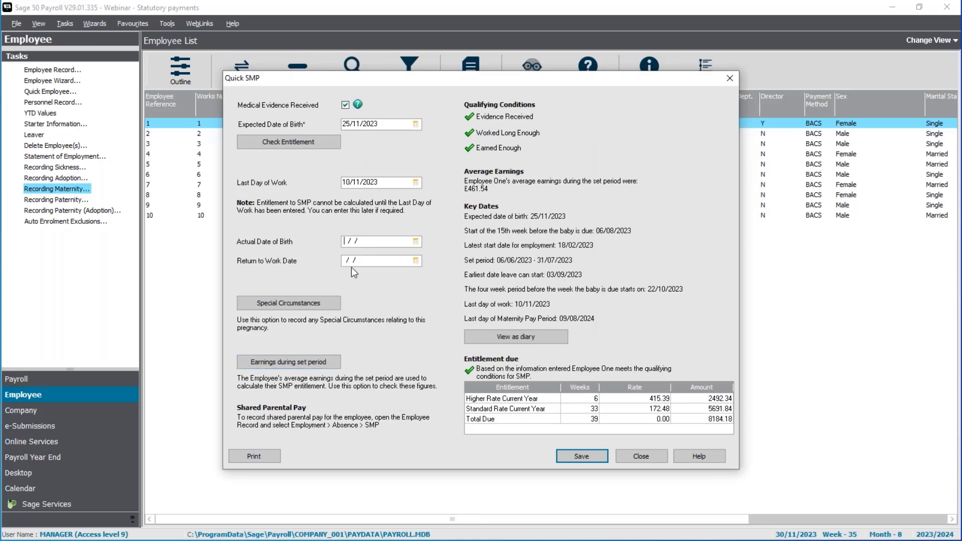
left_click(348, 261)
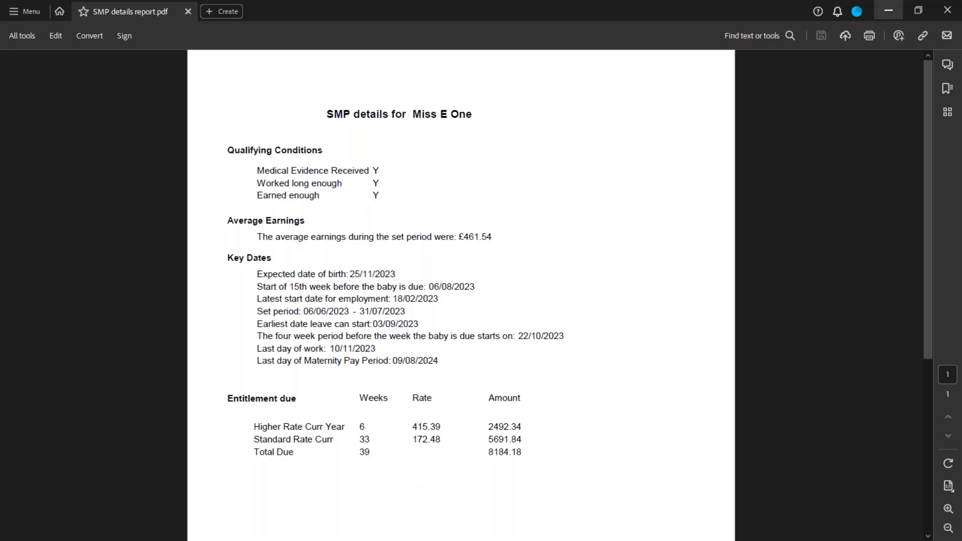
left_click(891, 12)
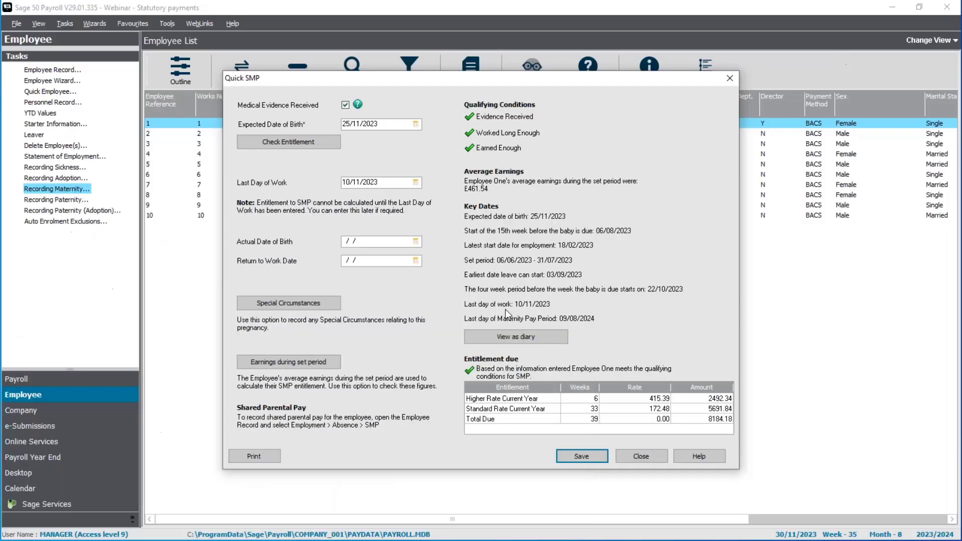
left_click(644, 458)
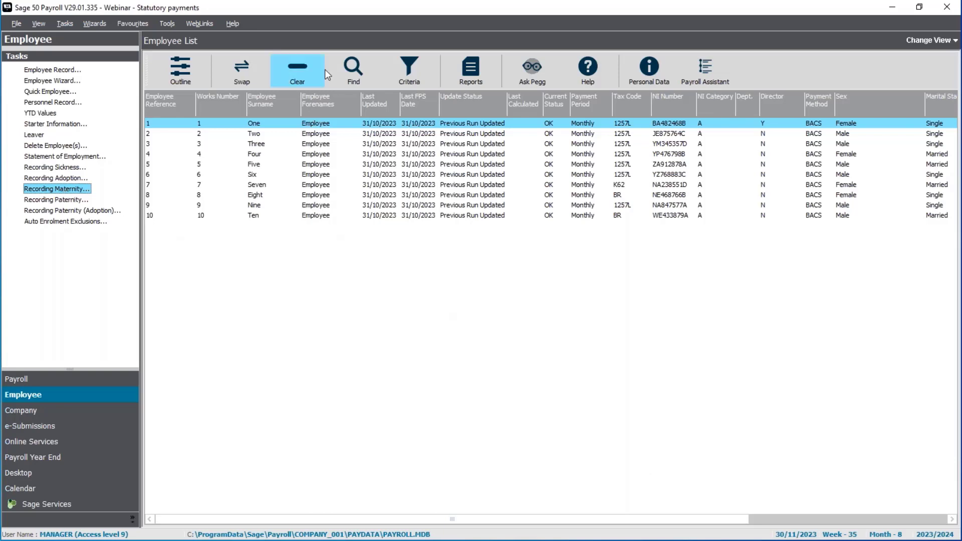
- Open the Statutory Maternity Pay details from the absence section of the first employee's record
right_click(267, 123)
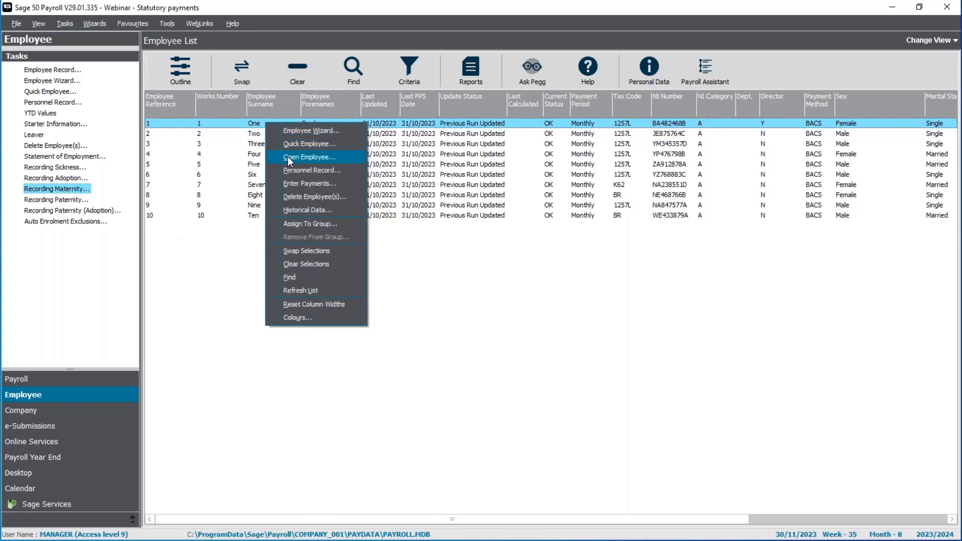
left_click(287, 156)
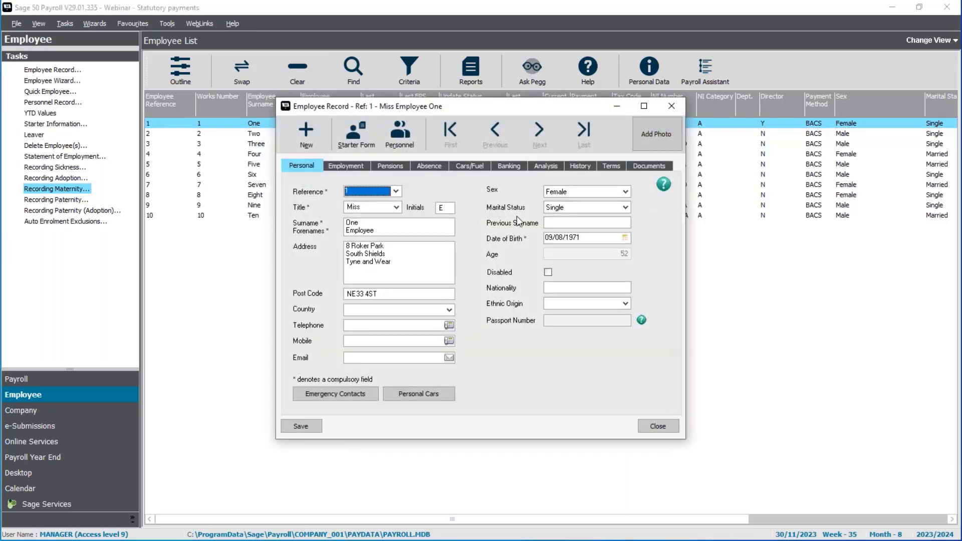
left_click(434, 169)
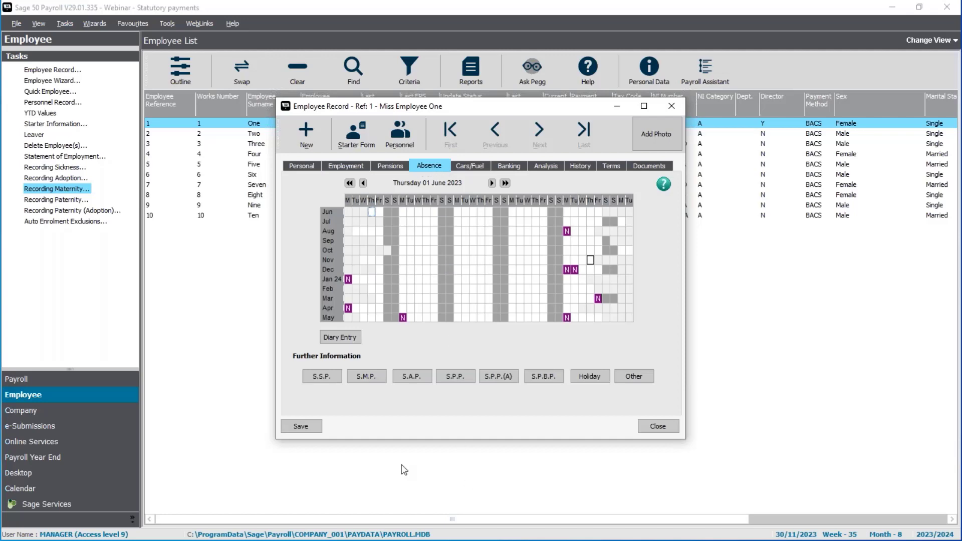
left_click(369, 380)
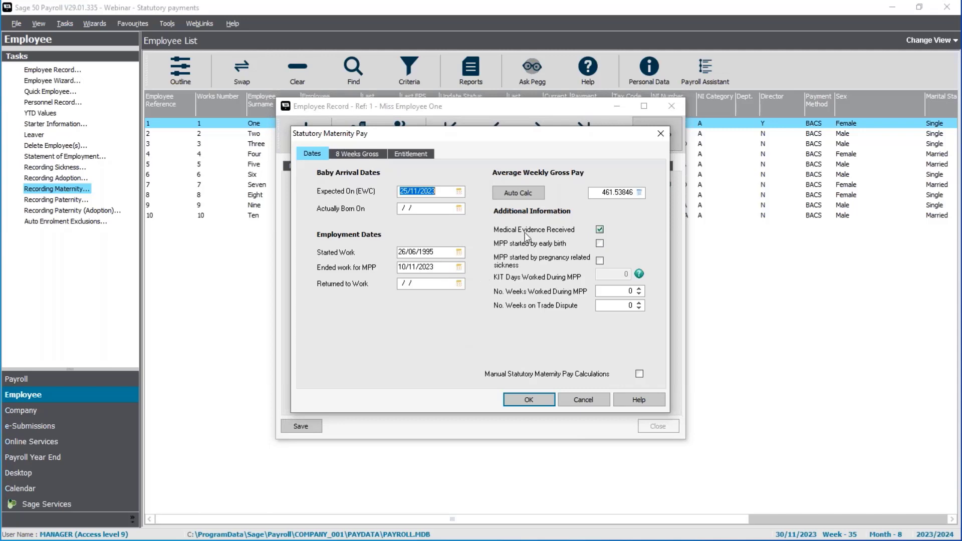
- Review the maternity pay's 8 weeks gross, entitlement and dates, accept the details and close the employee record
left_click(360, 154)
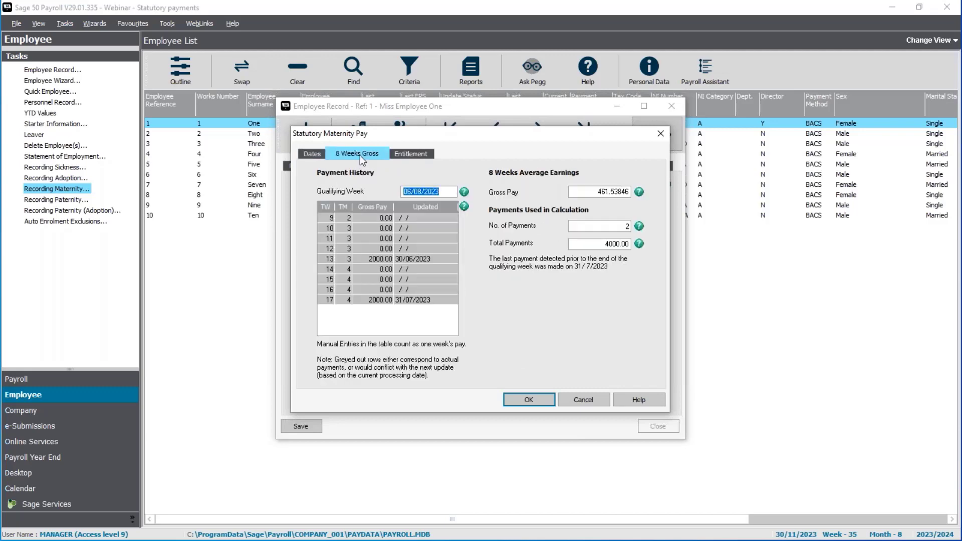
left_click(410, 154)
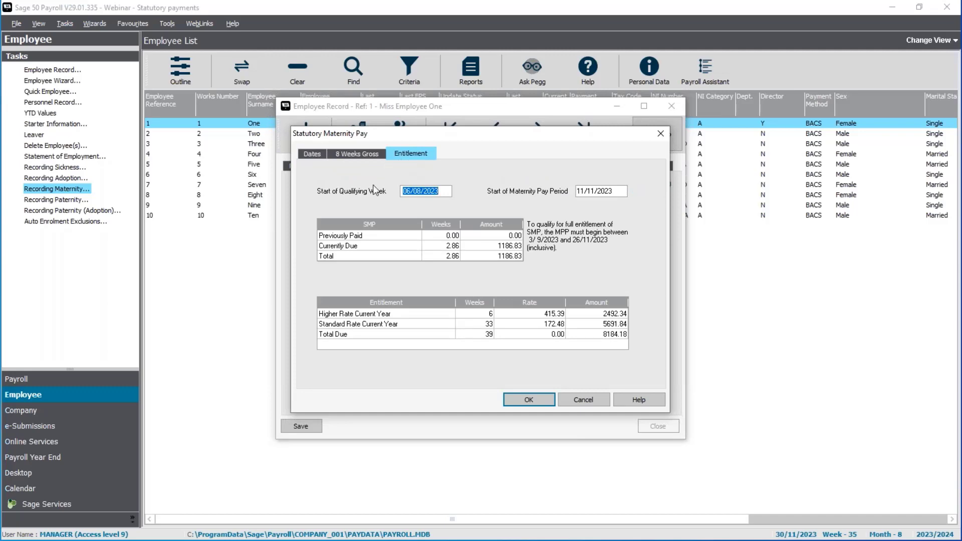
left_click(358, 155)
left_click(313, 154)
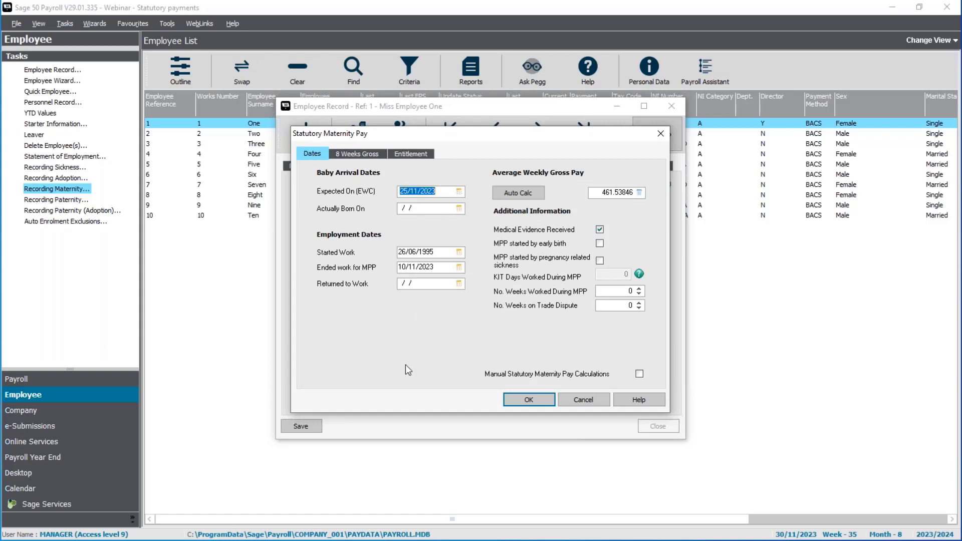
left_click(529, 399)
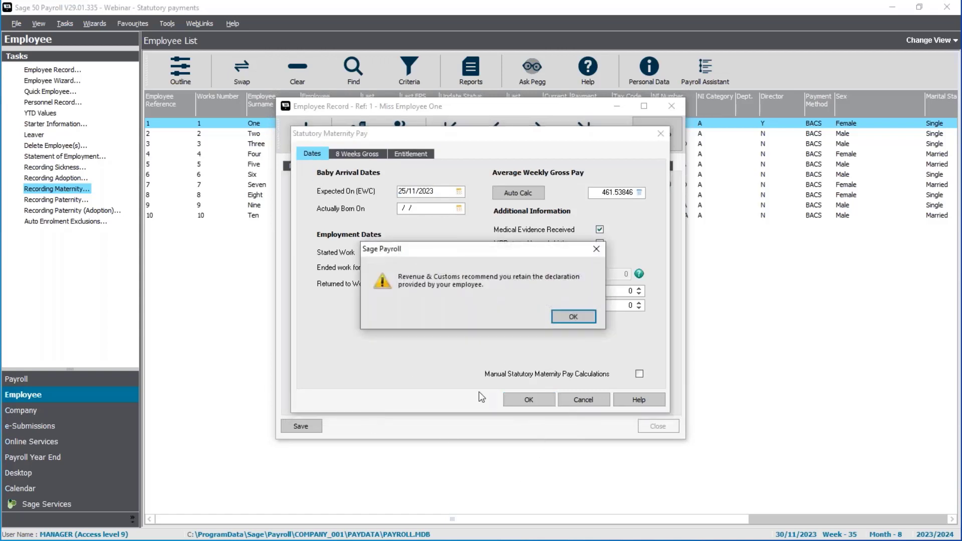
left_click(570, 316)
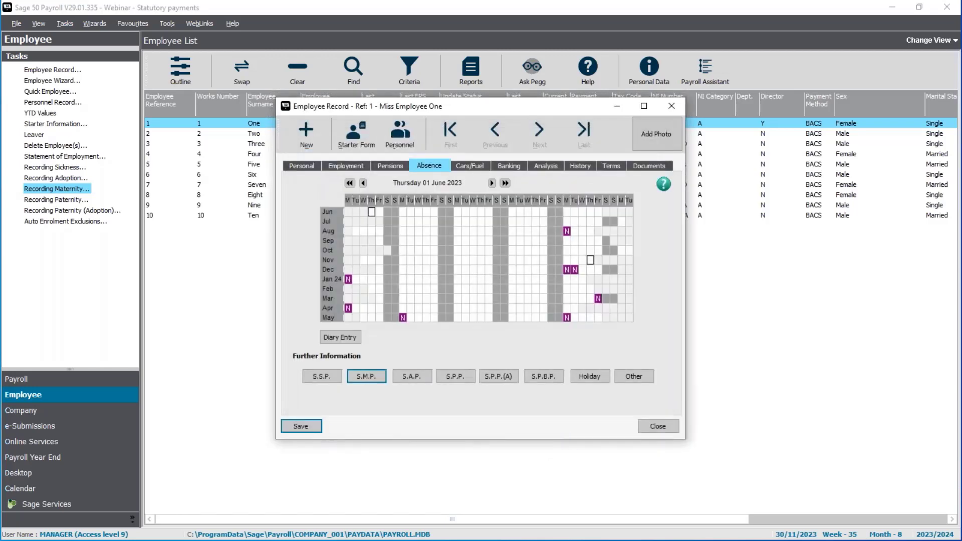
left_click(657, 426)
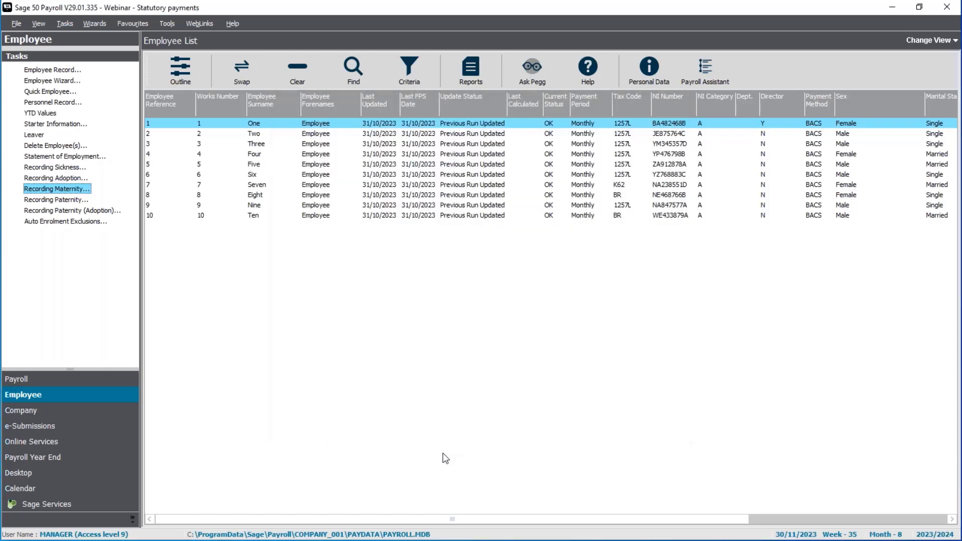
- Confirm 30/11/2023 as the payroll process date
left_click(101, 380)
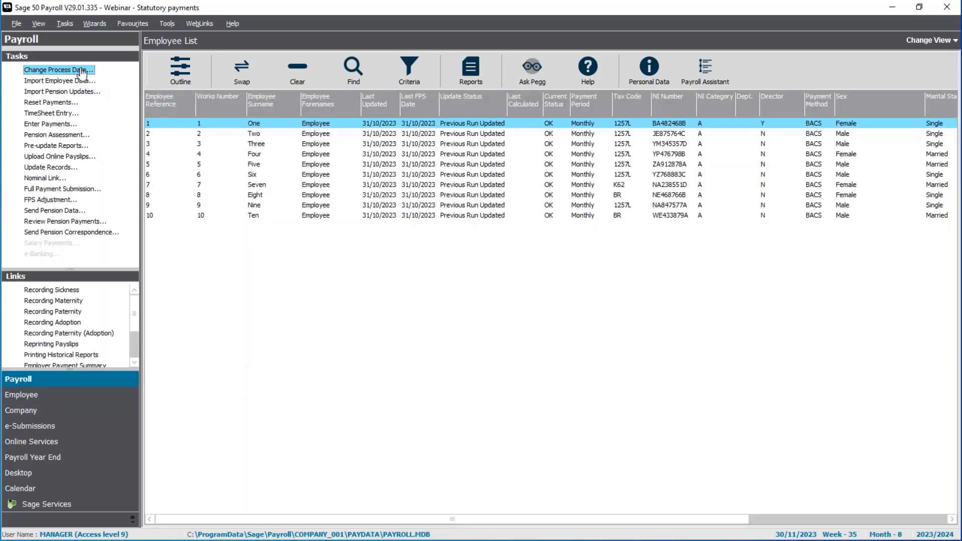
left_click(83, 72)
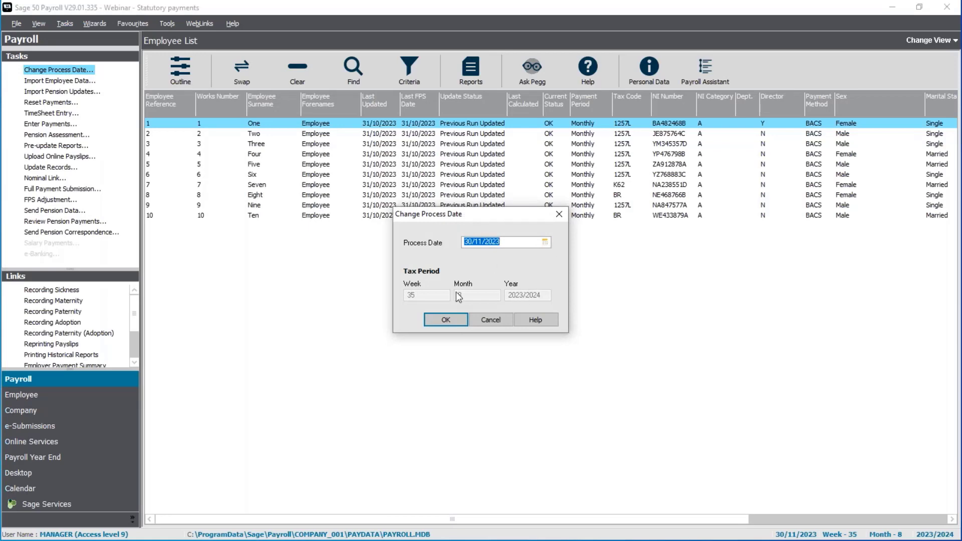
left_click(450, 323)
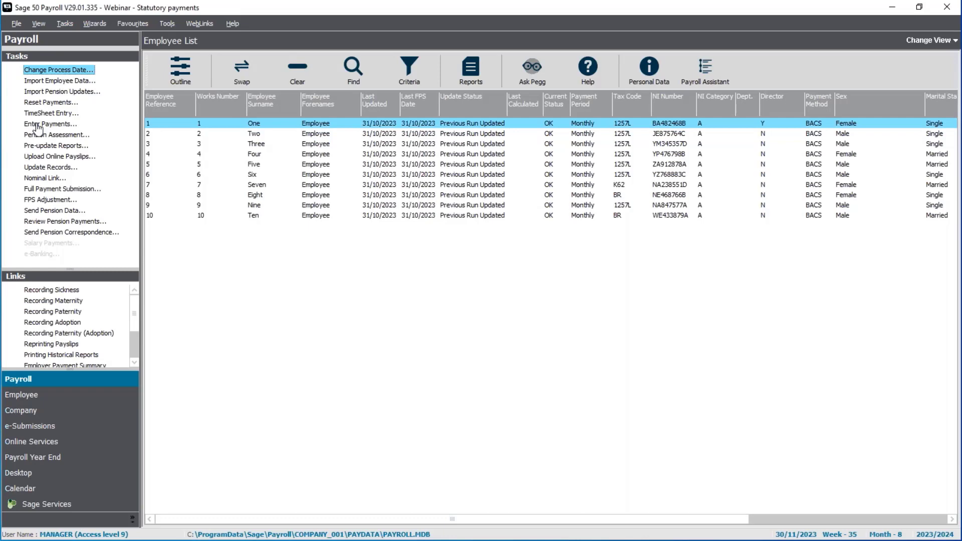
- Start entering payments for the first employee, skip the legislation update check and show the pay summary
left_click(38, 125)
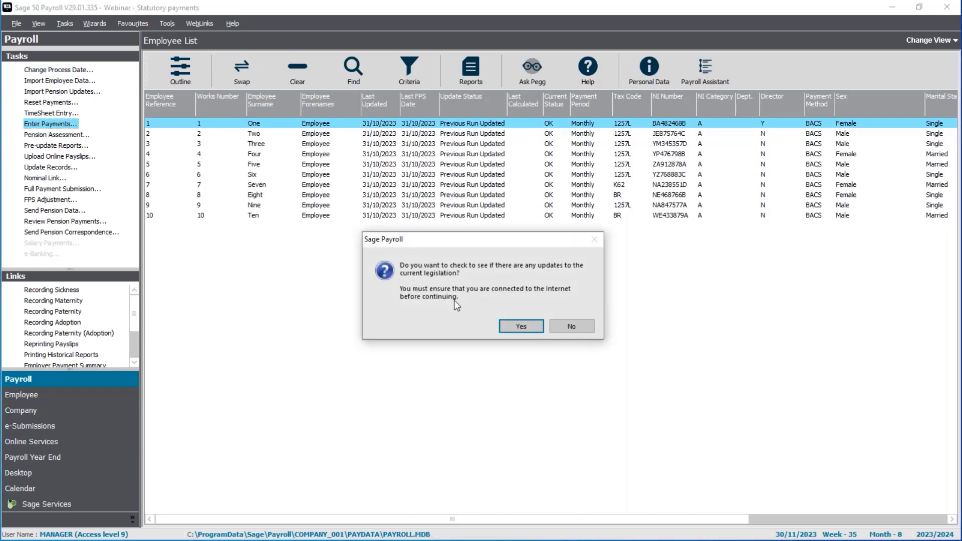
left_click(571, 327)
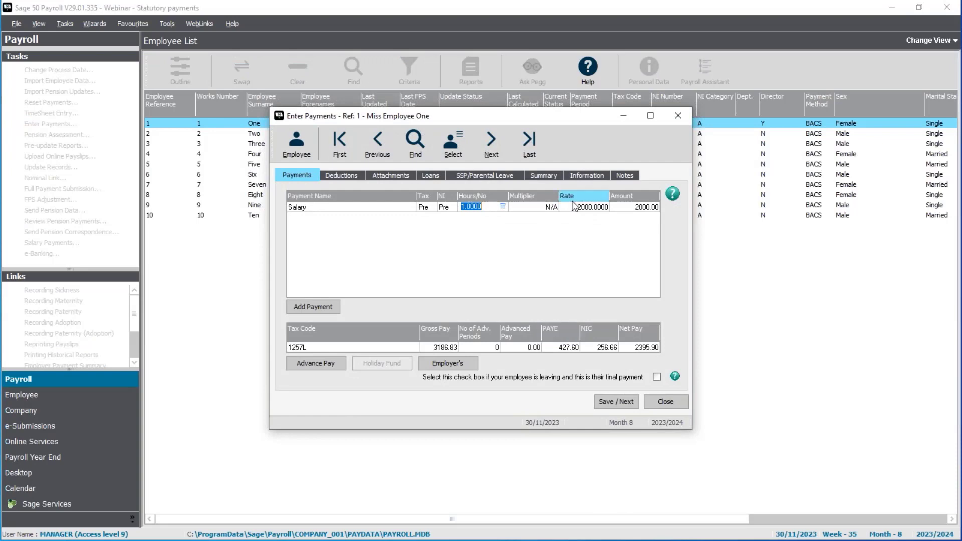
left_click(556, 180)
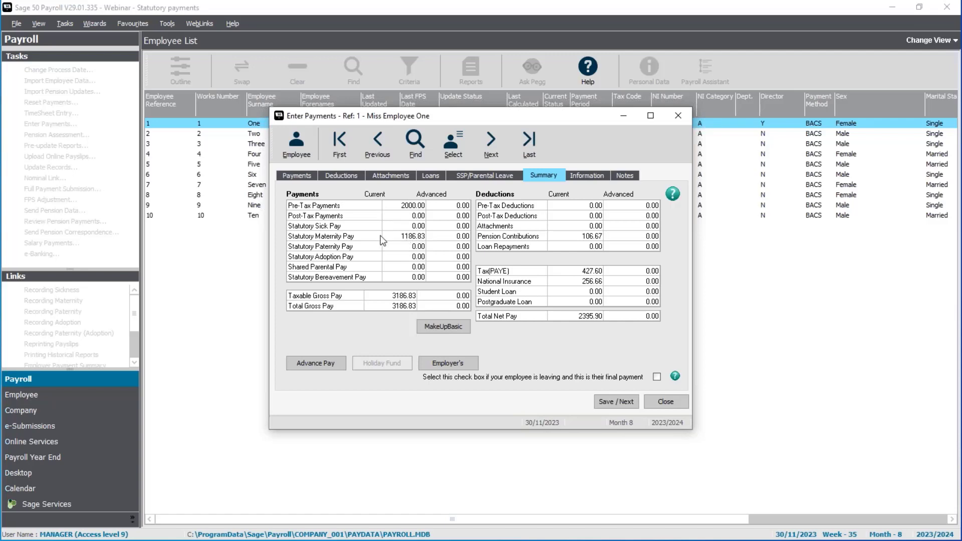
- Examine the entitlement behind the Statutory Maternity Pay amount in the summary and accept the maternity details
left_click(401, 237)
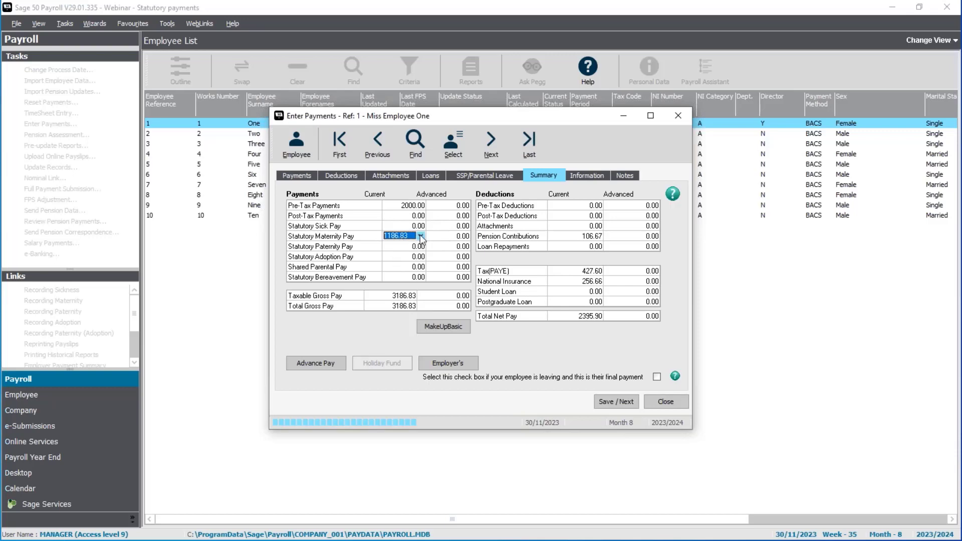
left_click(421, 235)
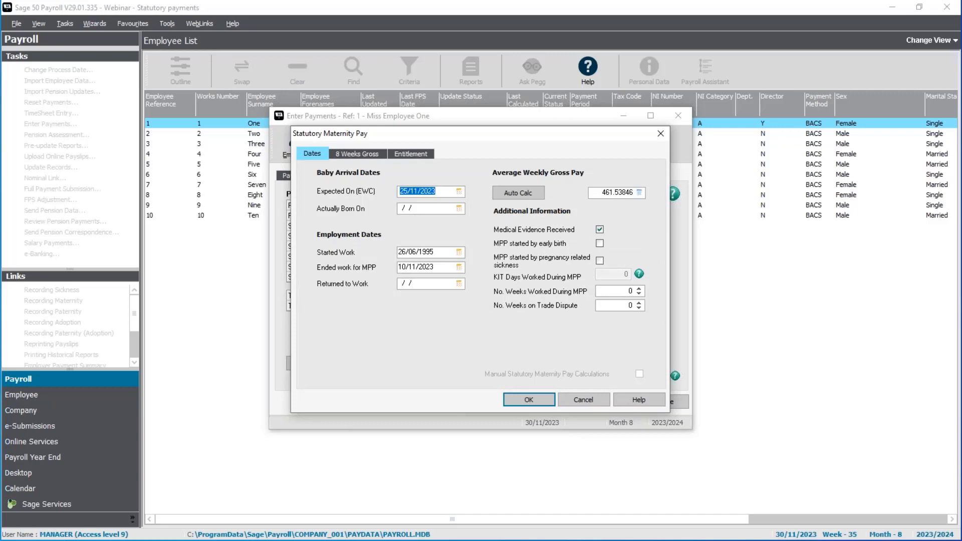
left_click(420, 154)
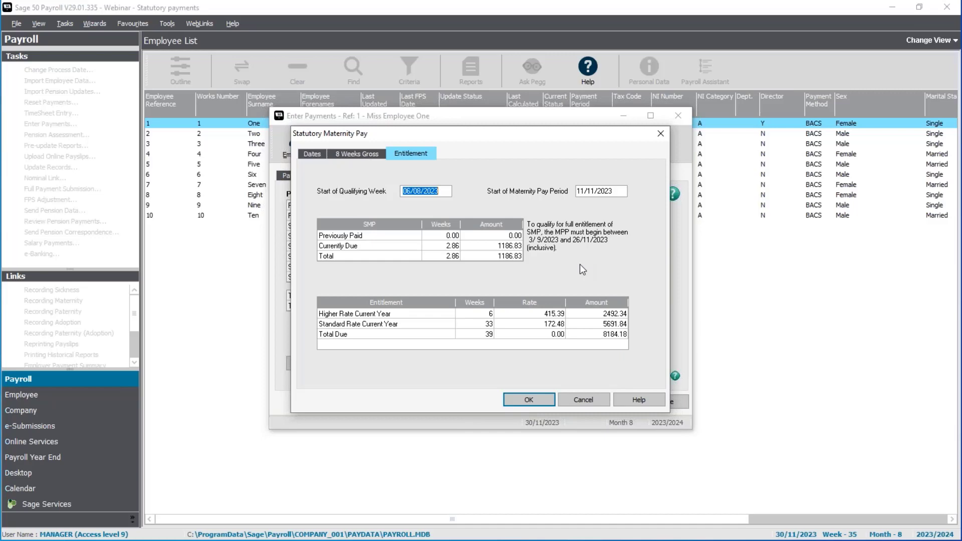
left_click(524, 401)
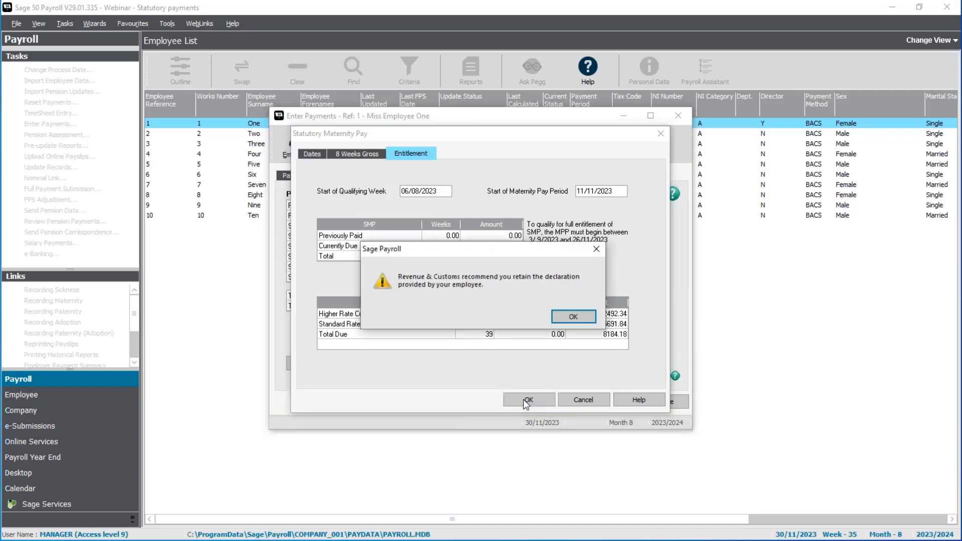
left_click(571, 320)
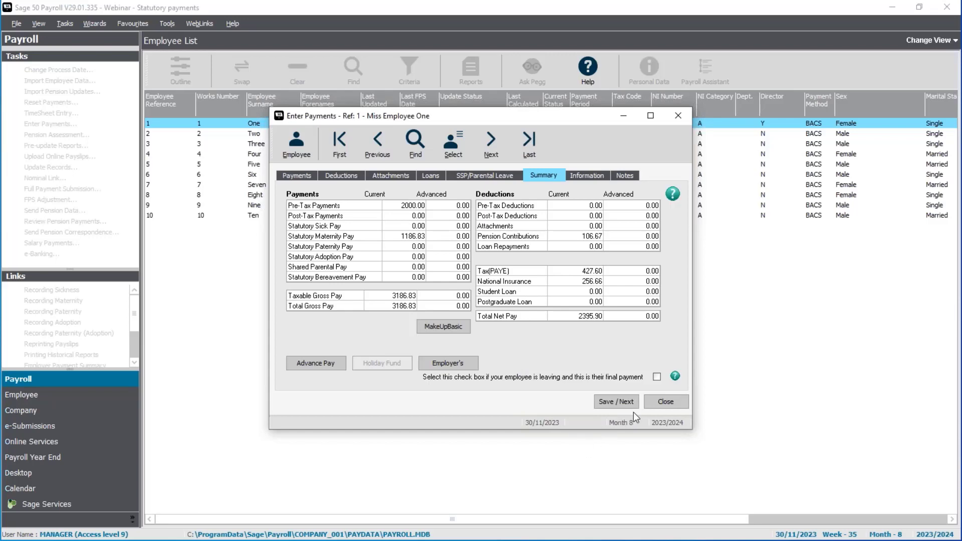
- Close the payment entry and examine the Hours/No and Rate of the Salary line in the first employee's payments
left_click(657, 407)
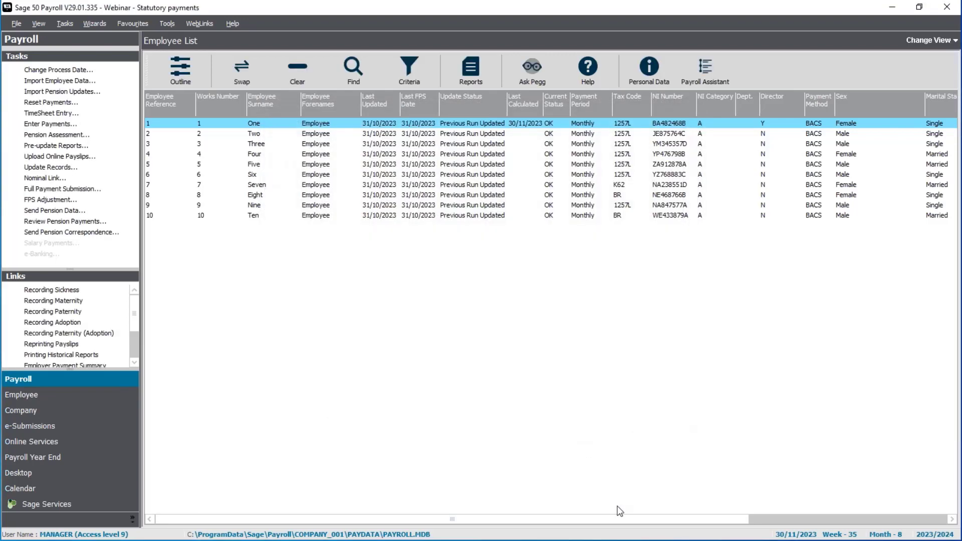
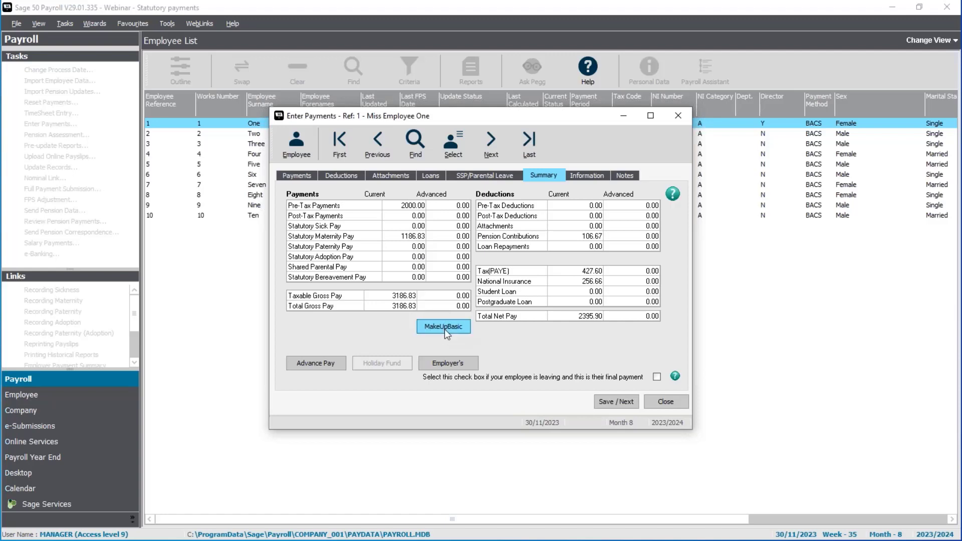
left_click(311, 173)
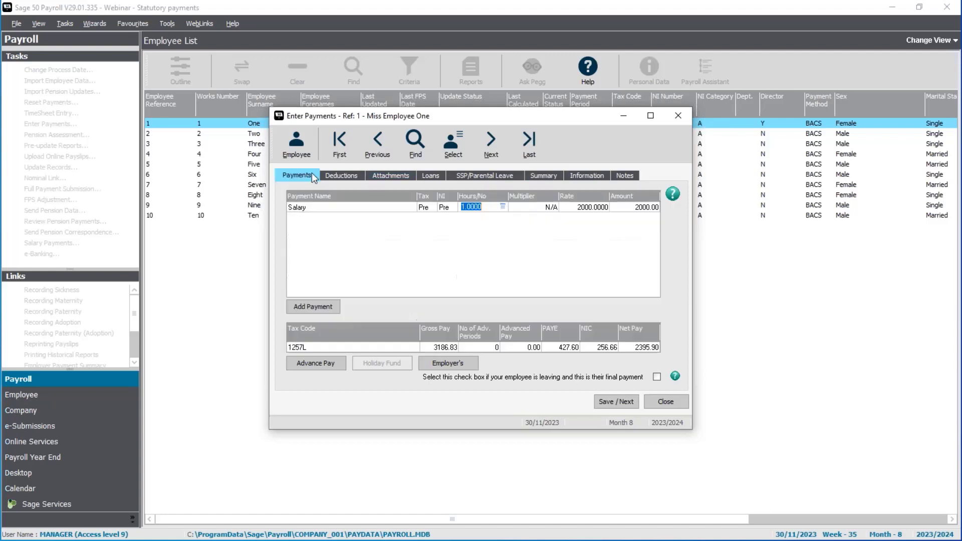
left_click(579, 208)
left_click(477, 208)
left_click(581, 211)
left_click(484, 208)
left_click(580, 210)
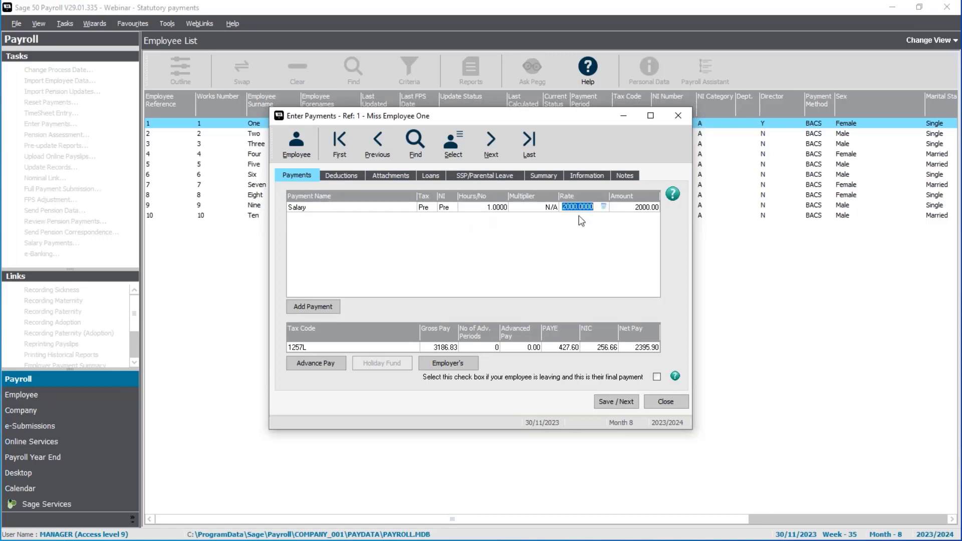
- Make up the employee's statutory payment to basic pay, accept the reduction in salary hours and review the Salary line and pay summary
left_click(542, 177)
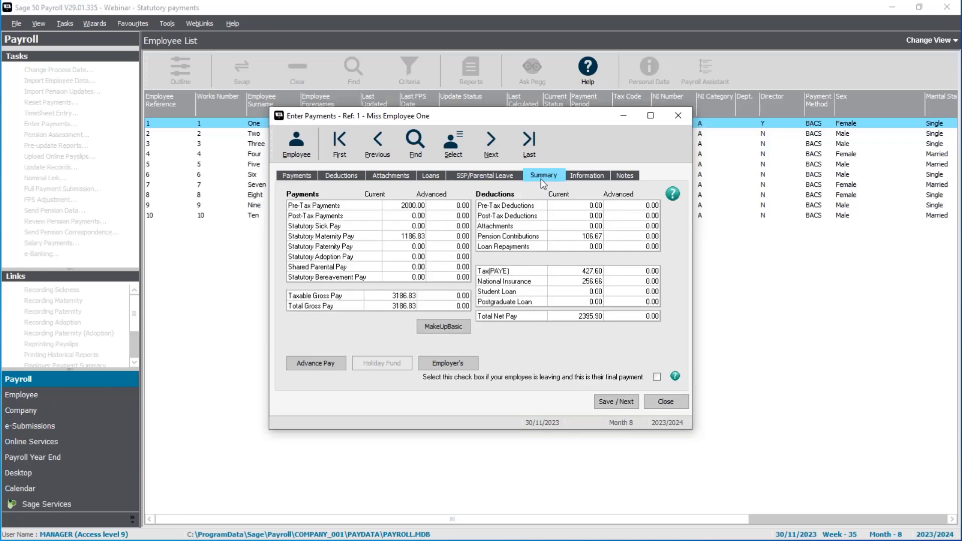
left_click(451, 328)
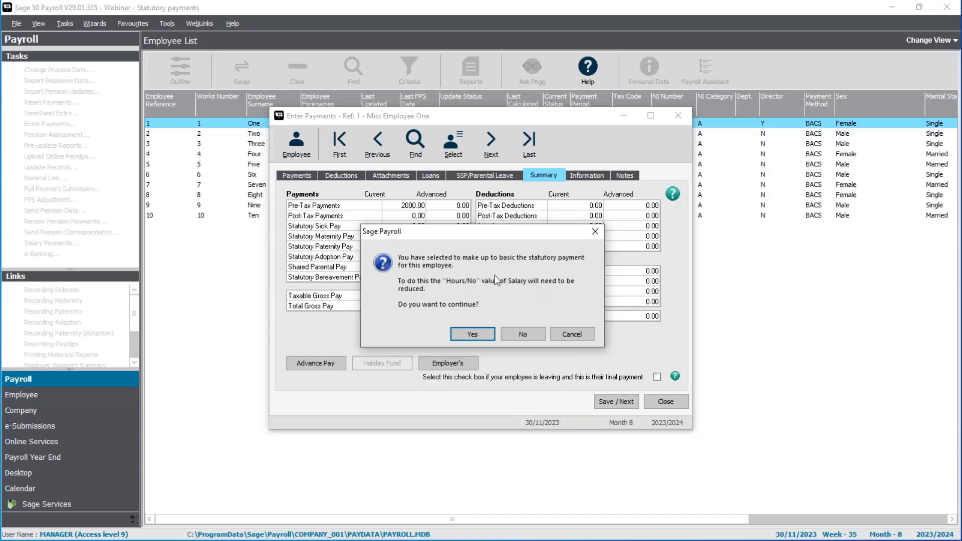
left_click(473, 334)
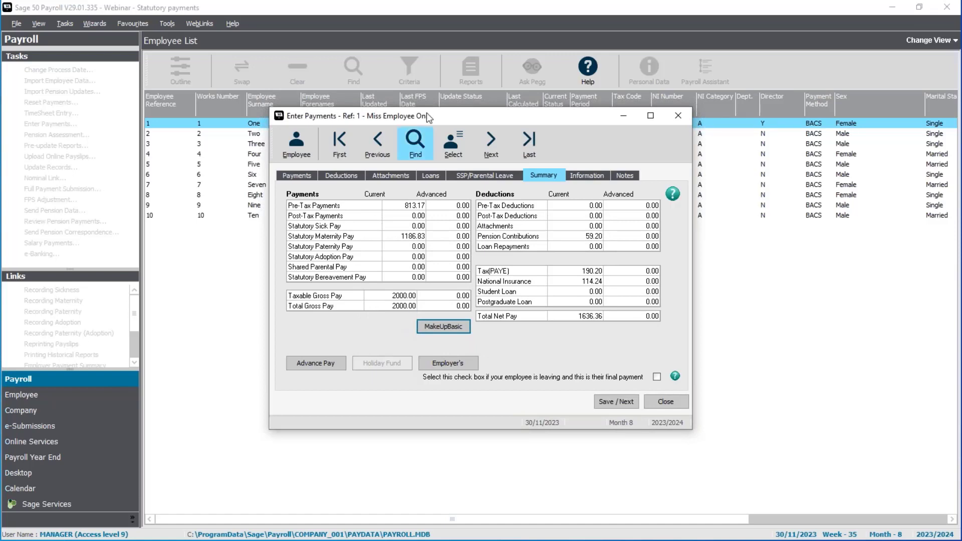
left_click(311, 177)
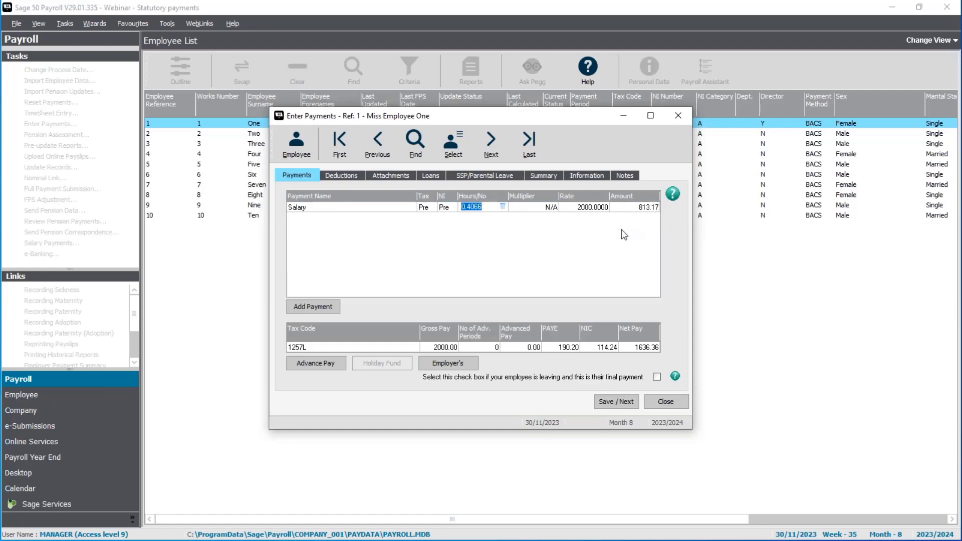
left_click(543, 175)
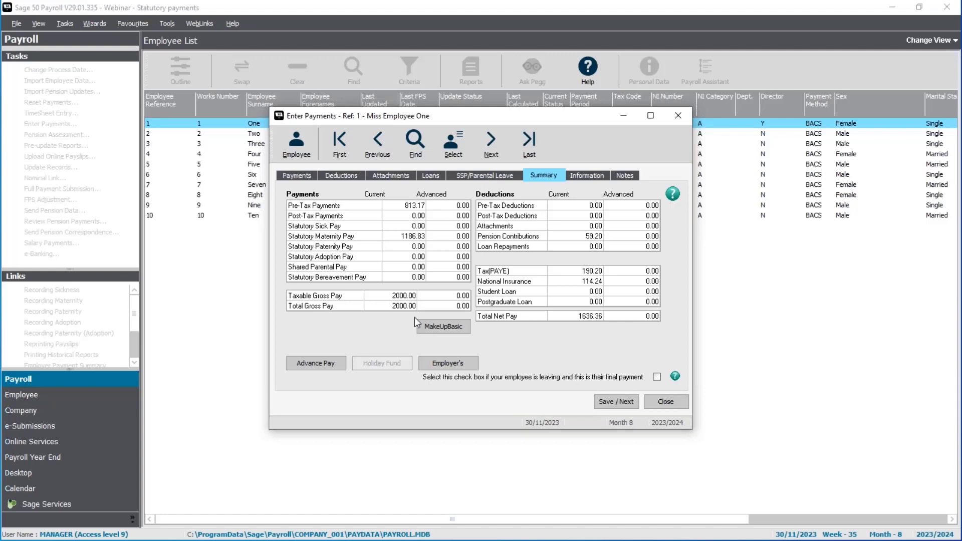
- Reset the Salary payment's Hours/No to 1
left_click(299, 176)
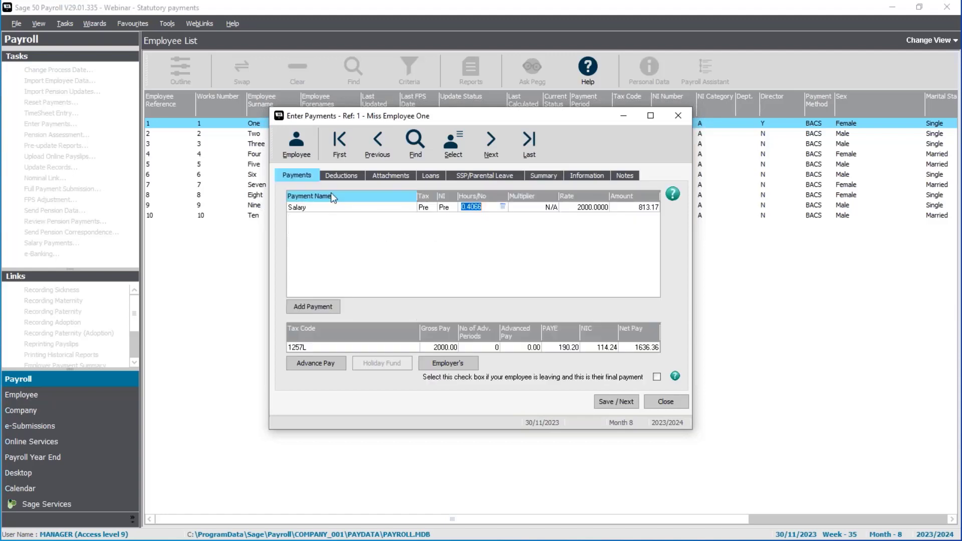
type("1")
key("Tab")
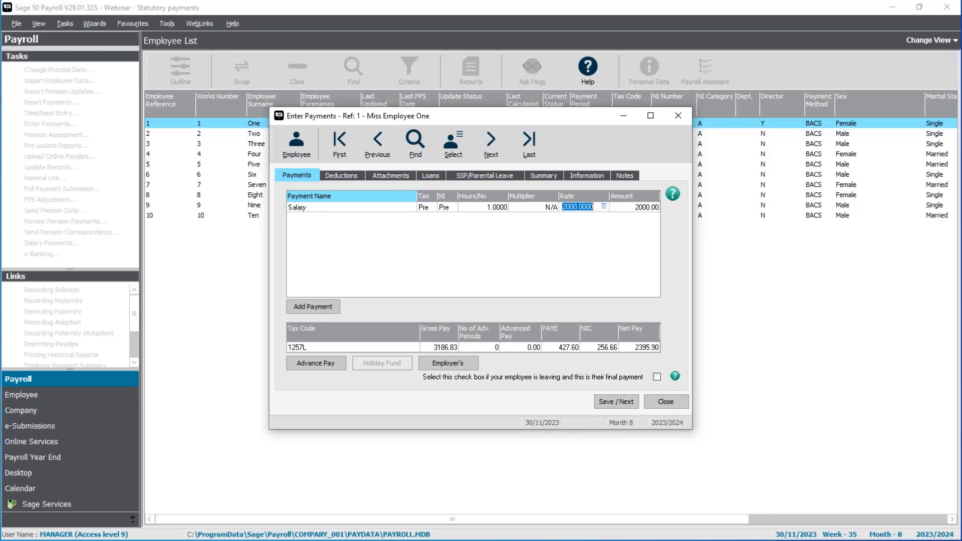
- Set the Salary payment's Hours/No to the result of 8 divided by 22 and show the pay summary
left_click(504, 210)
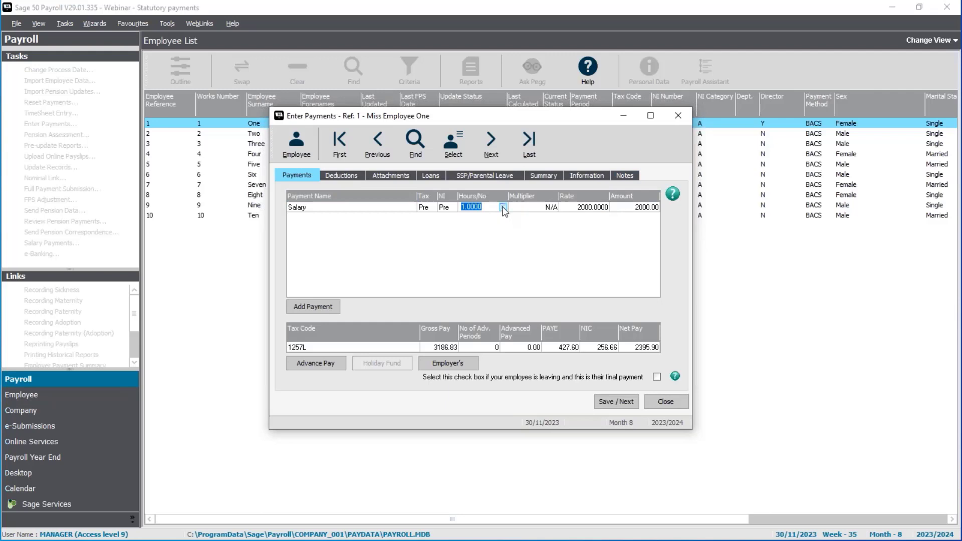
left_click(503, 207)
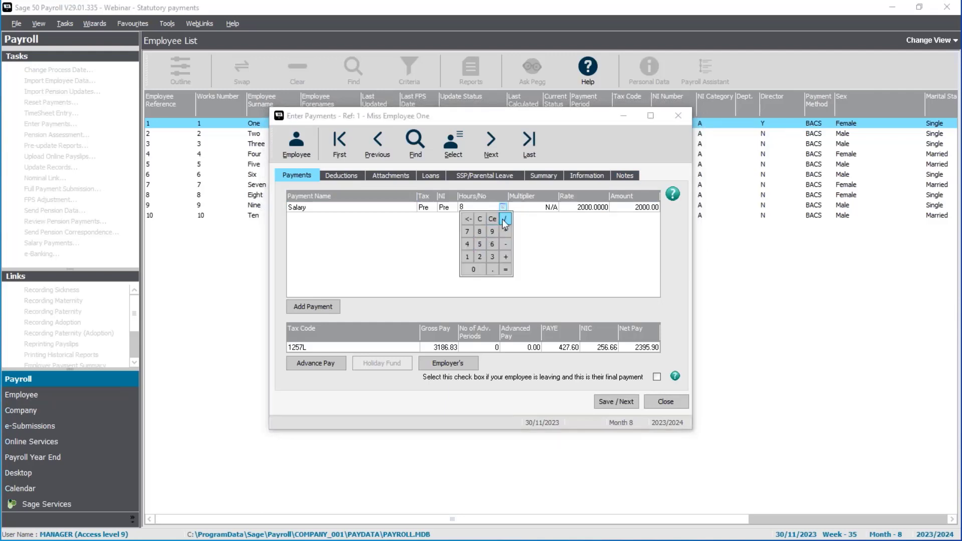
double_click(479, 257)
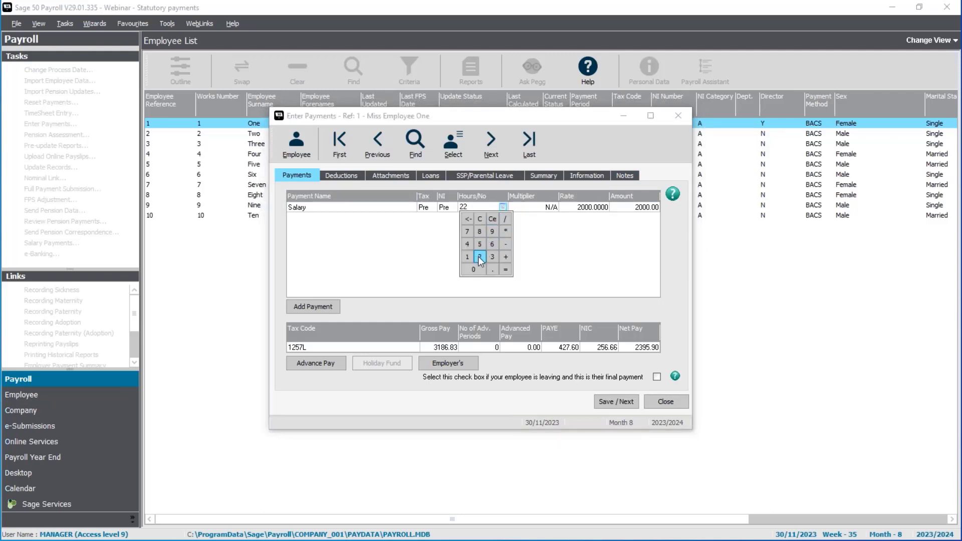
left_click(505, 272)
key("Tab")
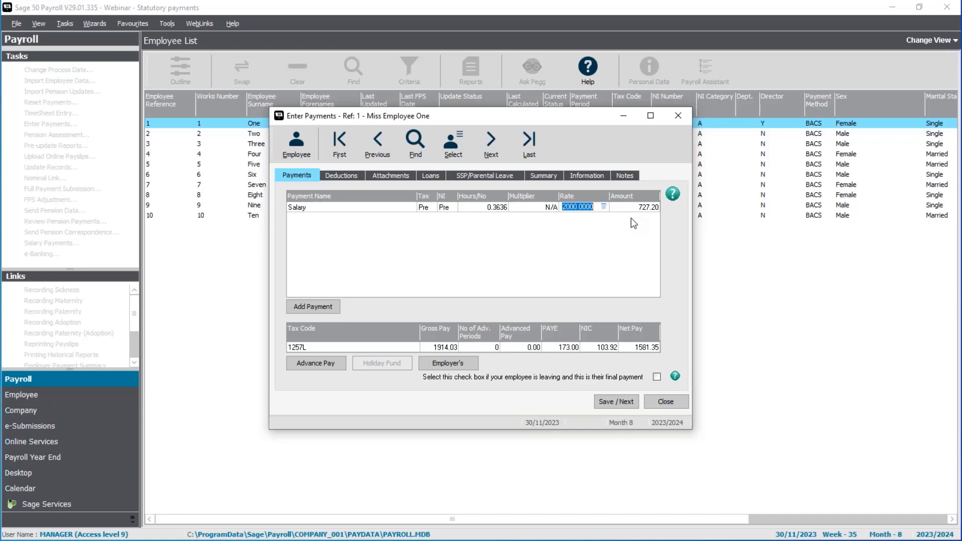
left_click(543, 174)
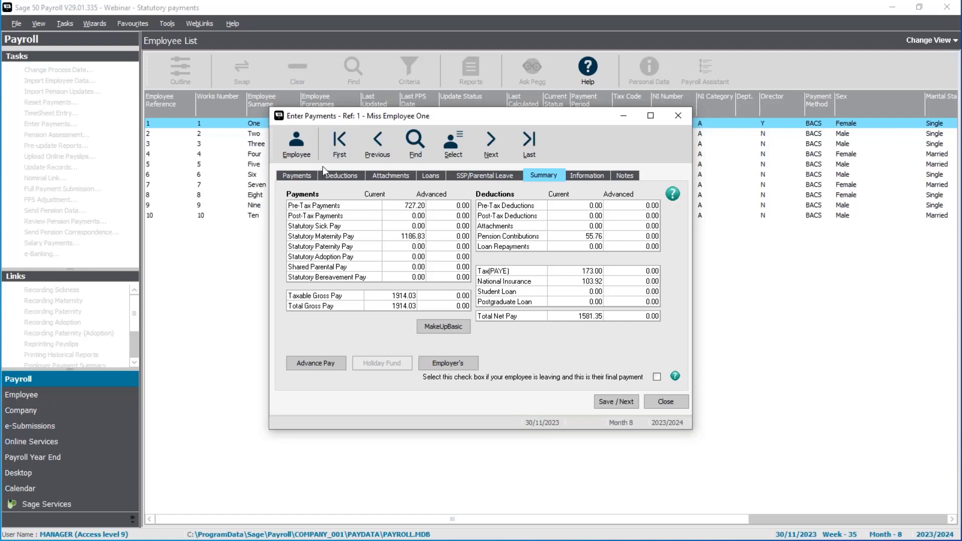
- In the employee's record, change My Pension Scheme's employer contributions to a fixed amount of 44.40 and accept the pension details
left_click(295, 153)
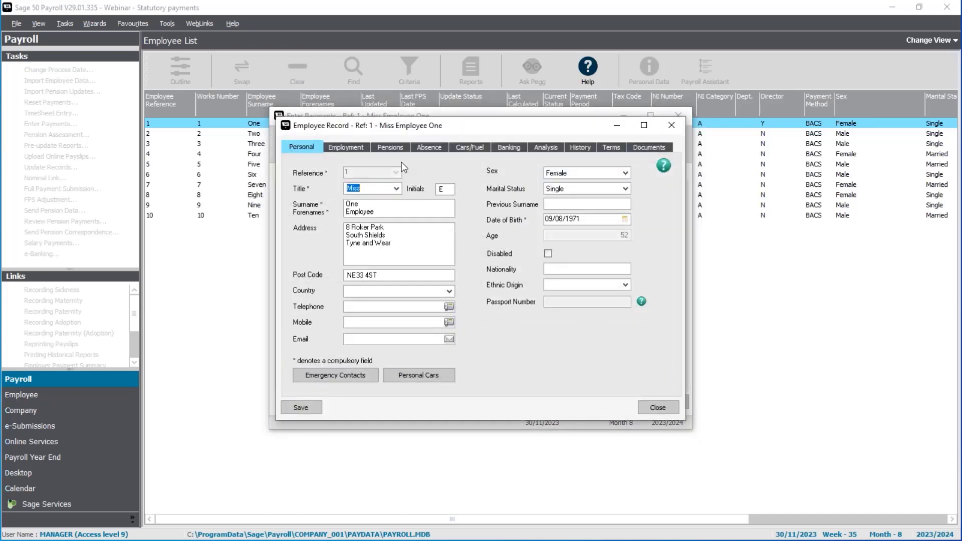
left_click(406, 148)
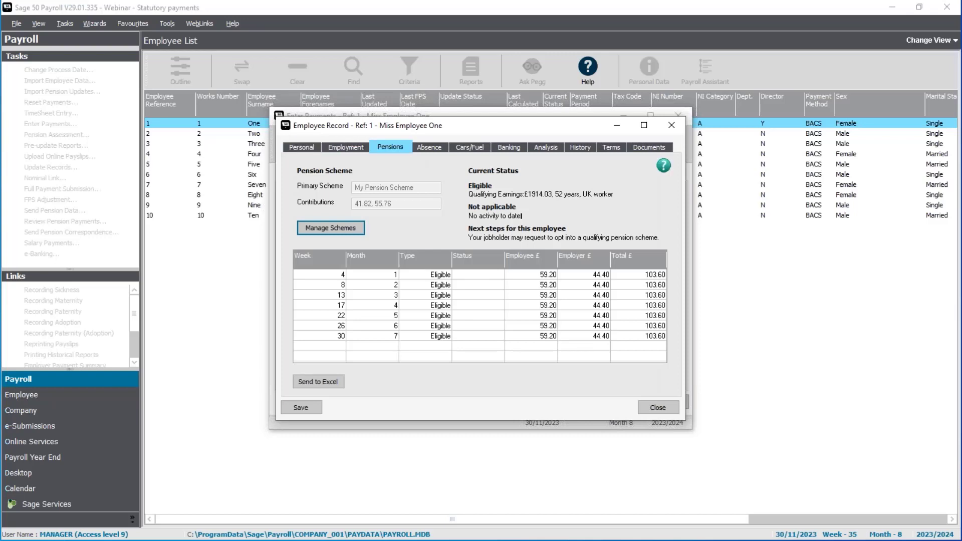
left_click(354, 231)
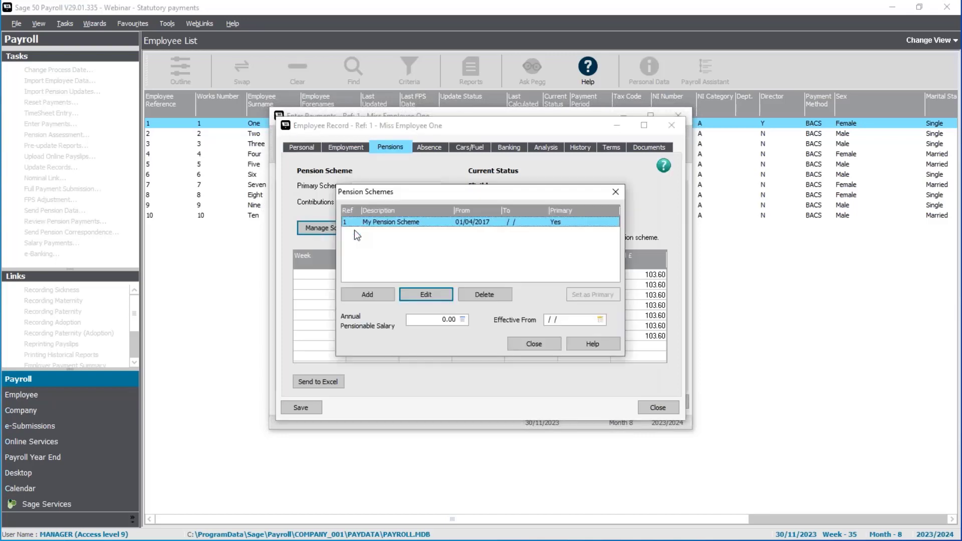
left_click(432, 301)
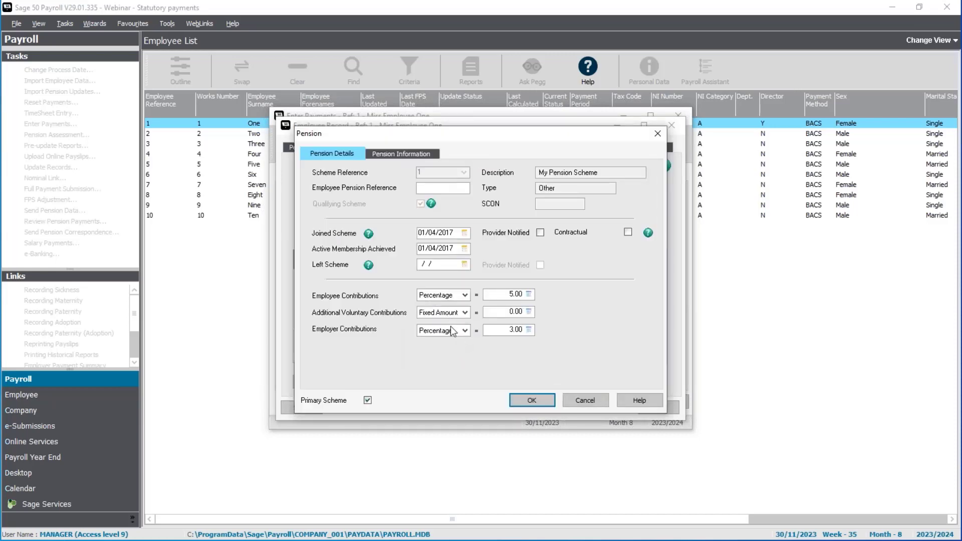
left_click(452, 332)
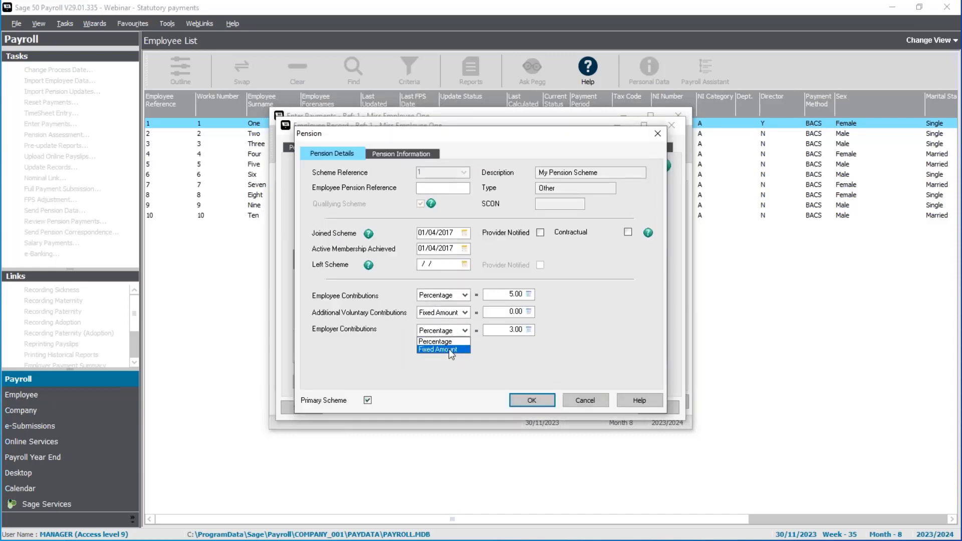
left_click(451, 350)
key("Tab")
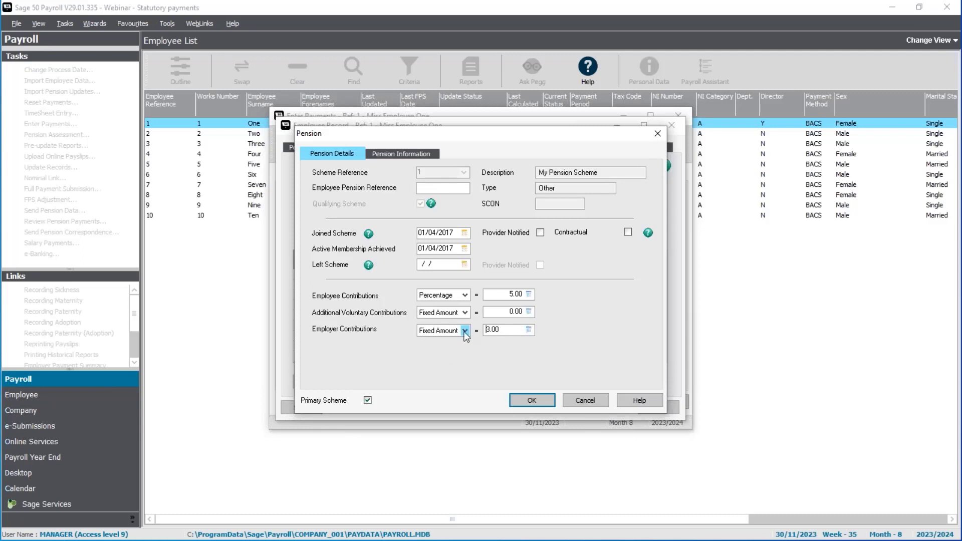
double_click(512, 328)
type("44.40")
key("Tab")
left_click(530, 403)
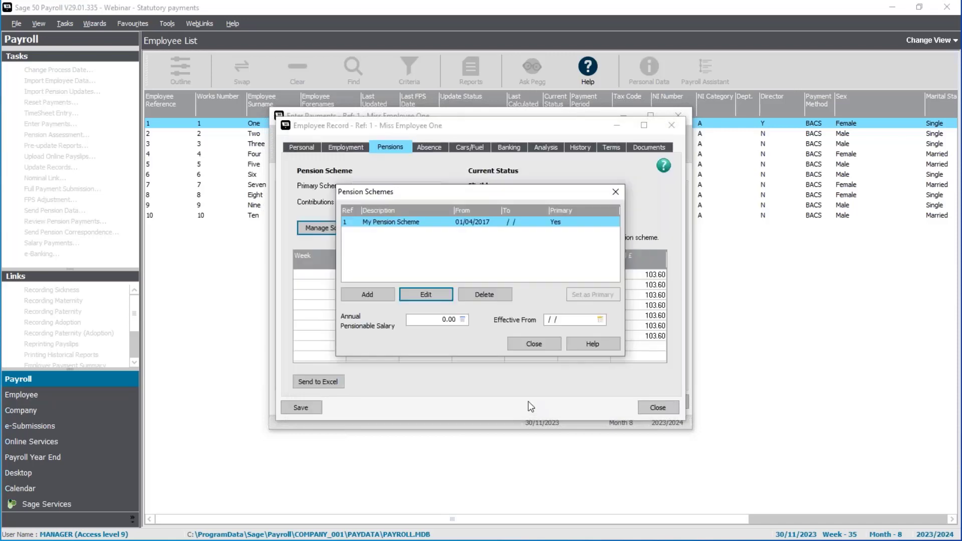
- Save and close the employee record, and check the employer's current pension contribution in the payment entry
left_click(534, 344)
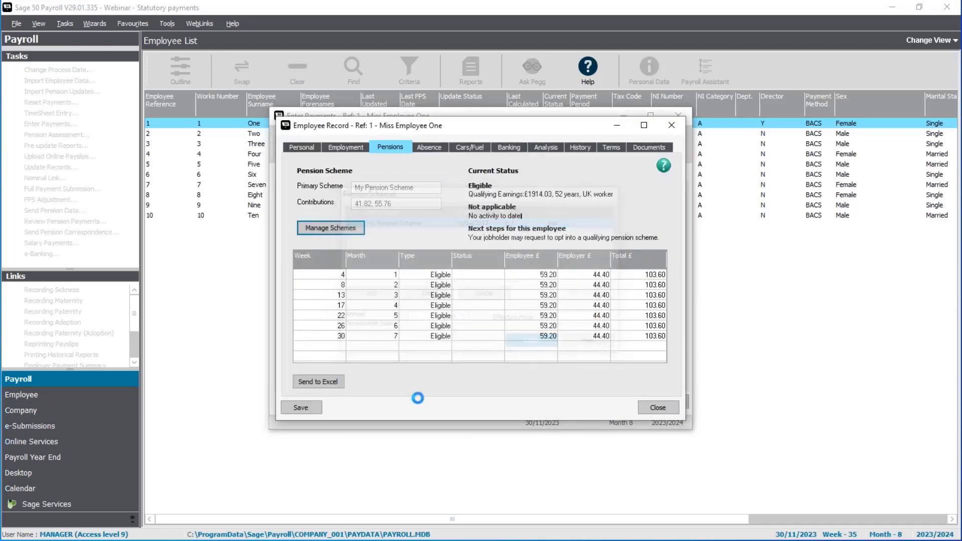
left_click(310, 407)
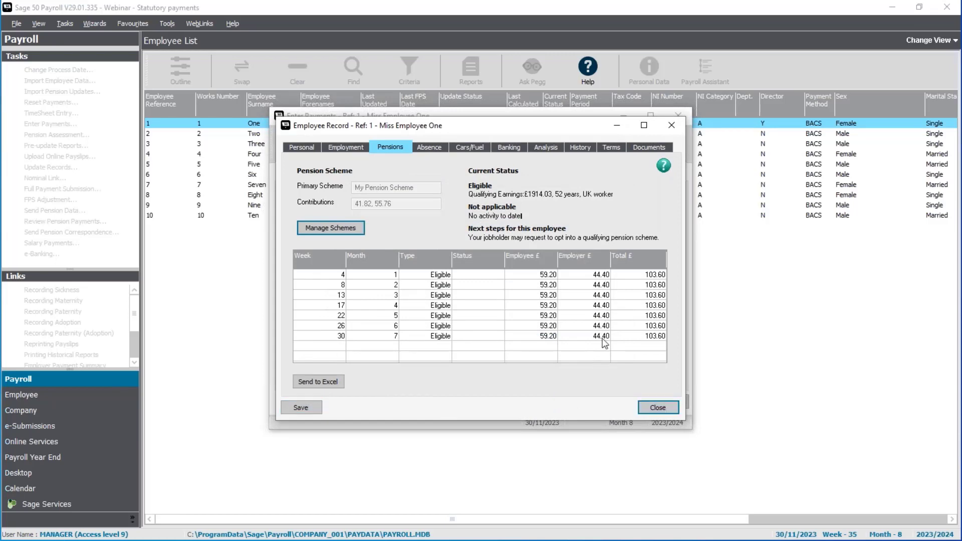
left_click(658, 407)
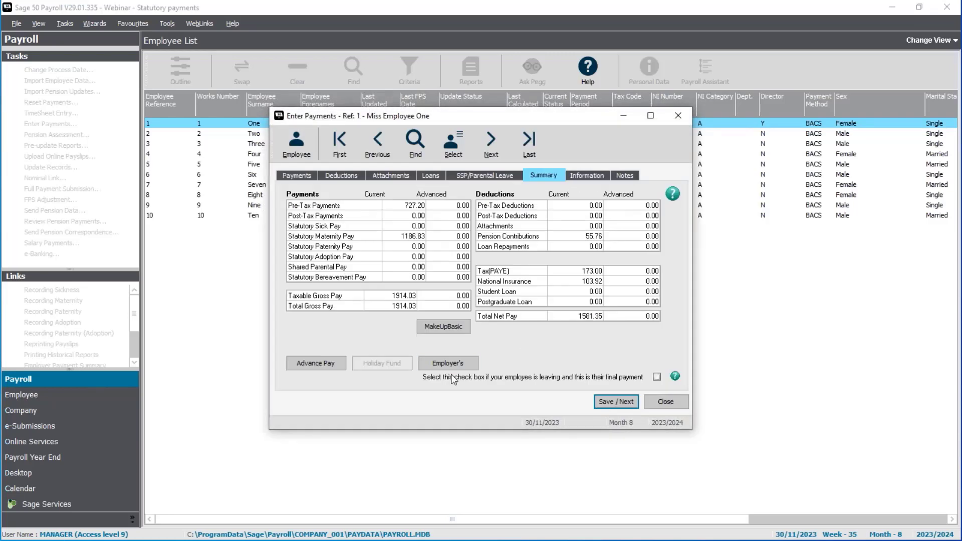
left_click(450, 366)
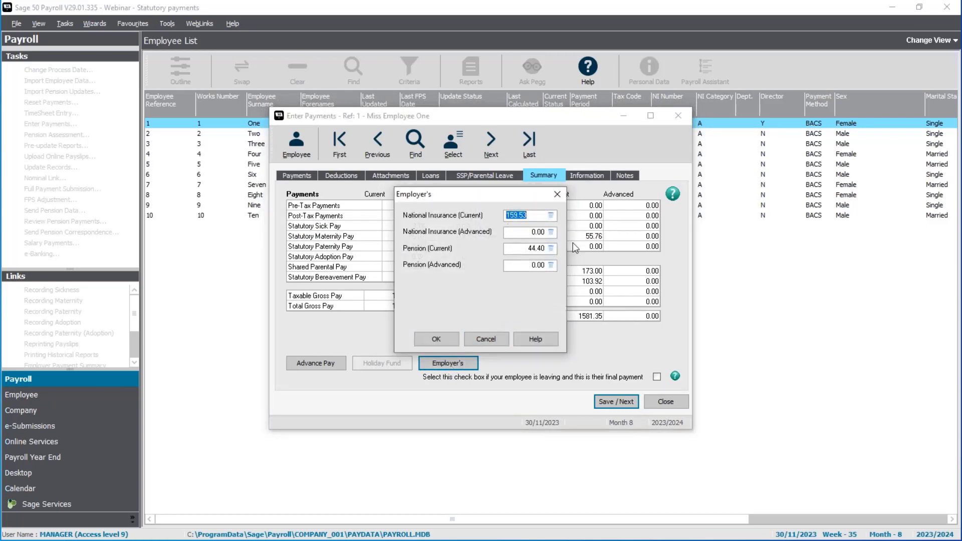
left_click(434, 340)
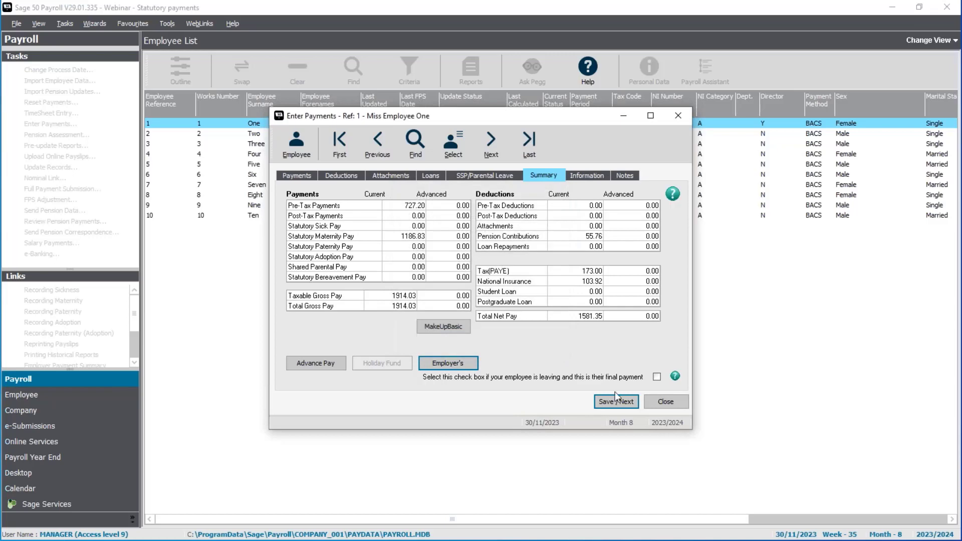
- Review the employee's payments, save them and close the payment entry
left_click(299, 176)
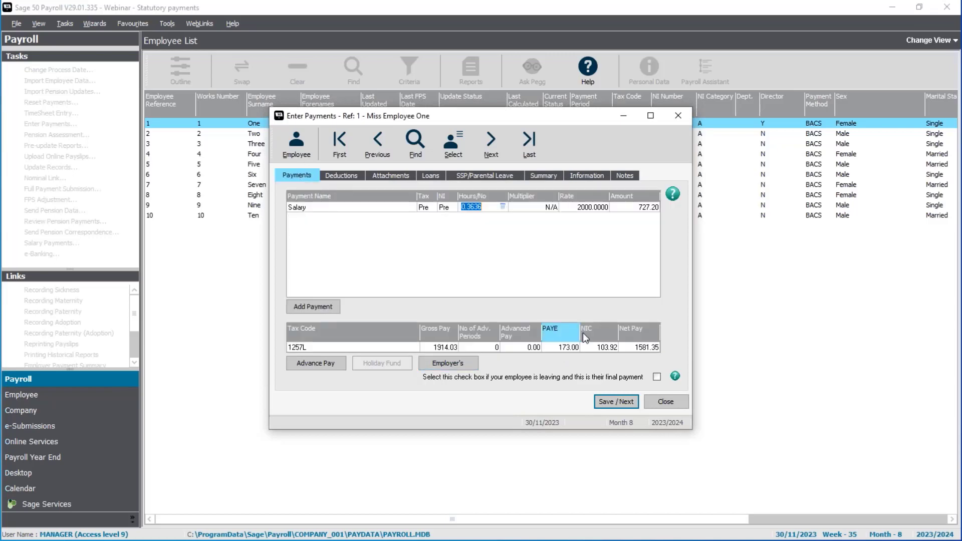
left_click(616, 403)
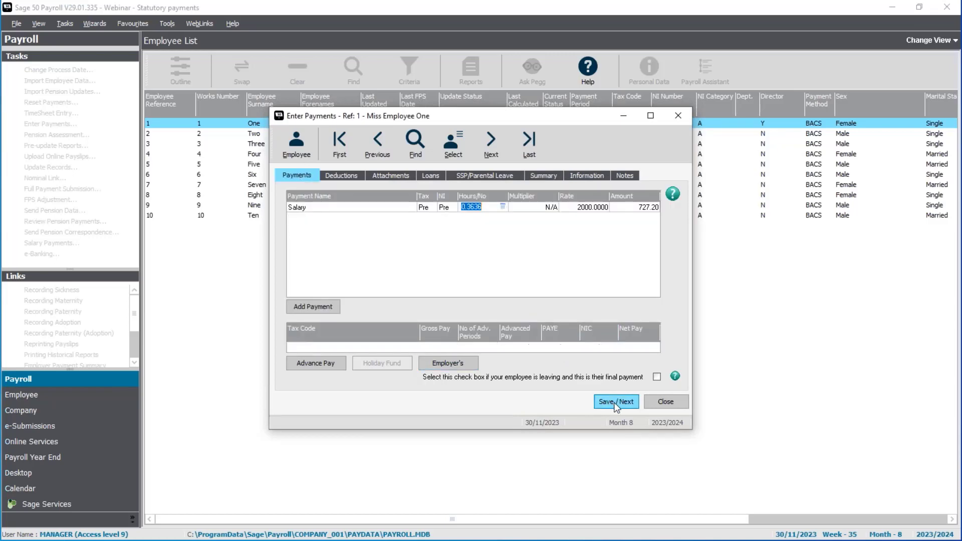
left_click(672, 403)
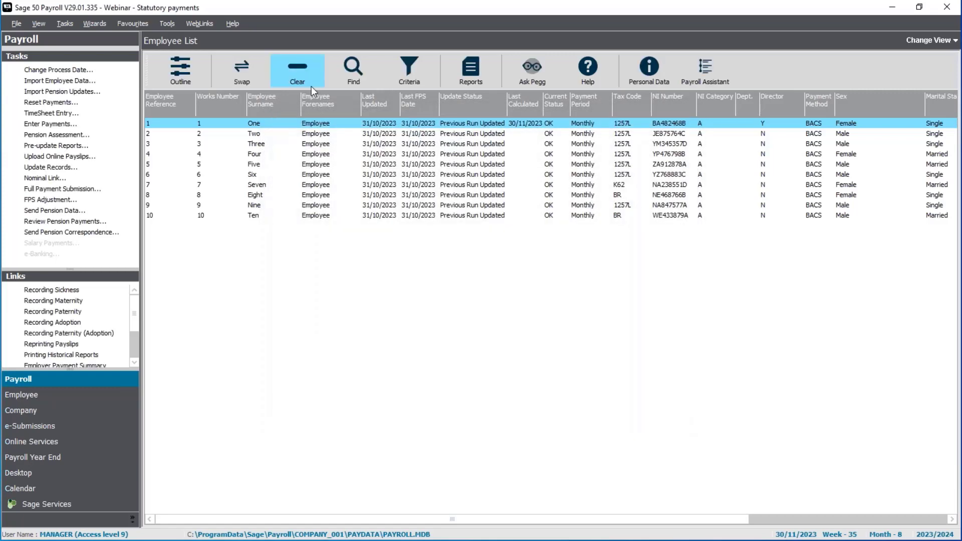
- Select all employees, preview the Laser (2 per A4 sheet) payslips from the pre-update reports at full size, and close the preview
left_click(234, 73)
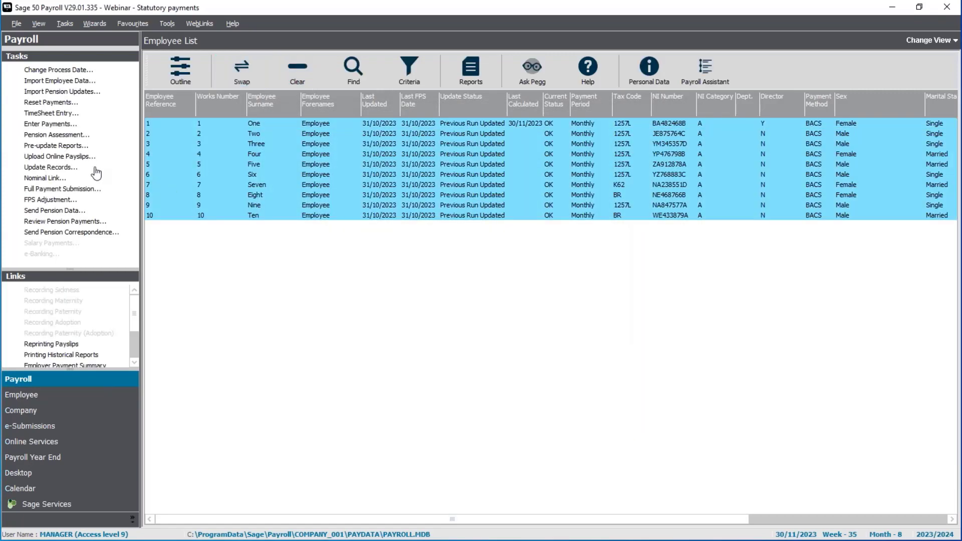
left_click(67, 146)
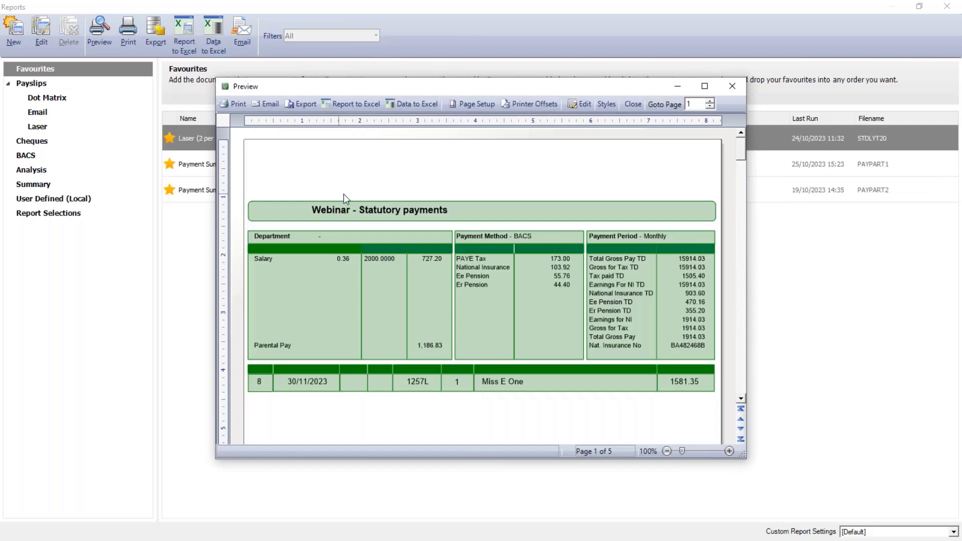
double_click(467, 84)
left_click(944, 533)
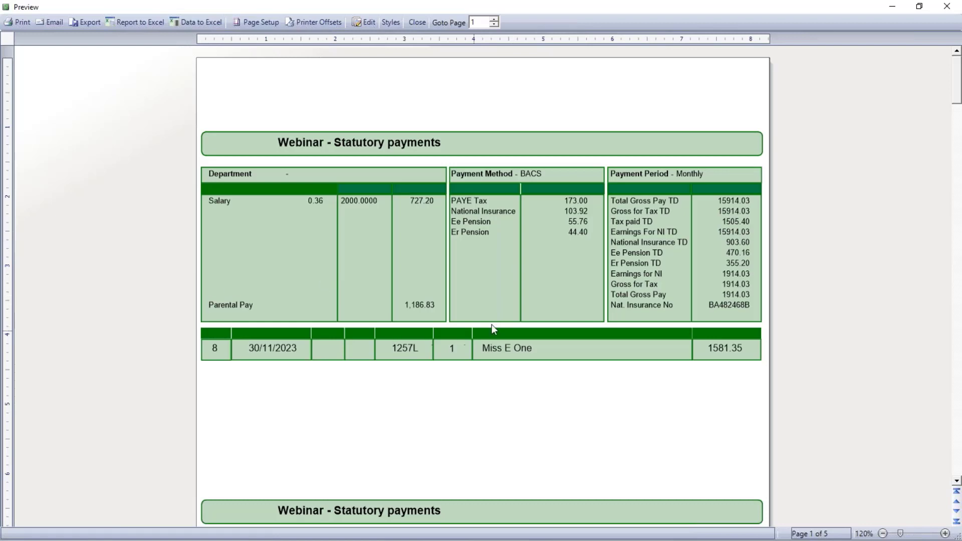
left_click(417, 23)
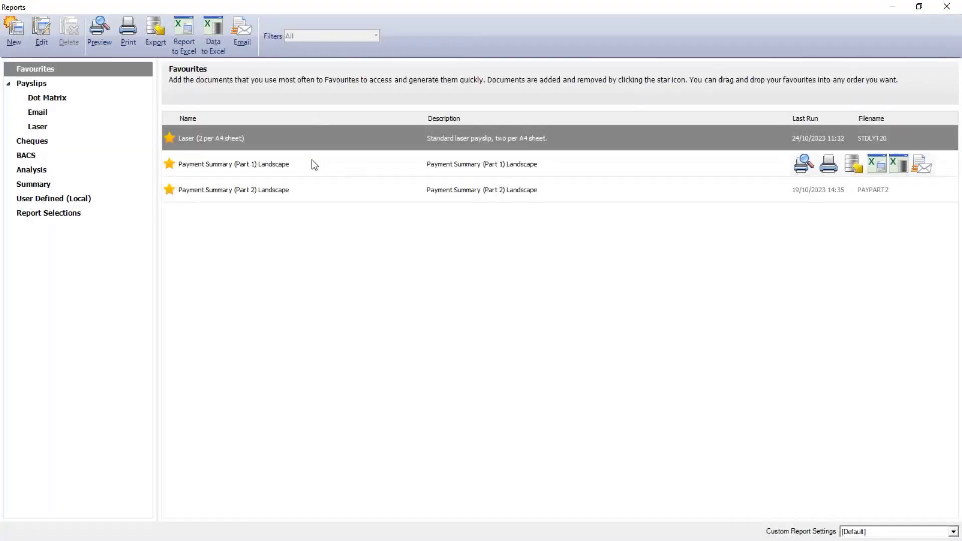
- Preview the Payment Summary (Part 1) Landscape report for all payment periods, enlarge it to check the figures, and close the reports
left_click(312, 159)
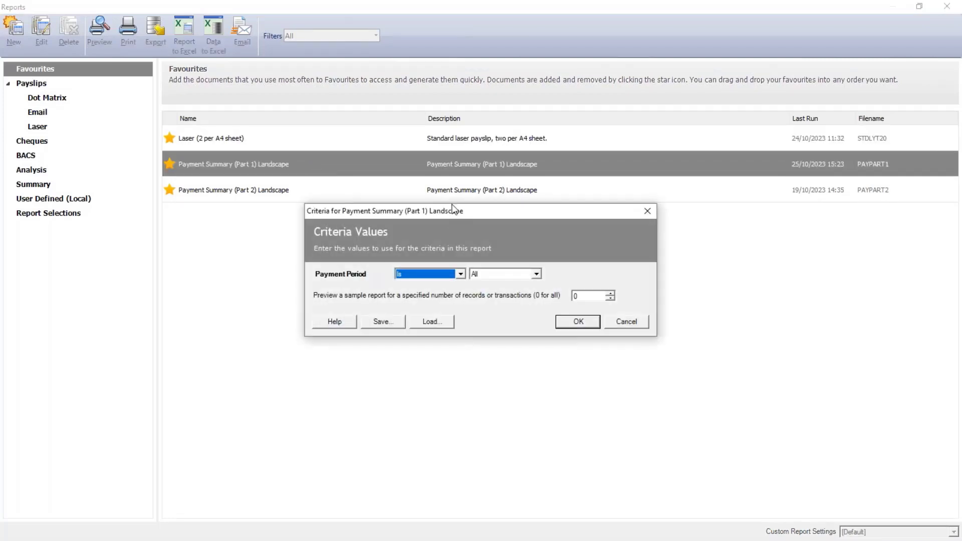
left_click(578, 321)
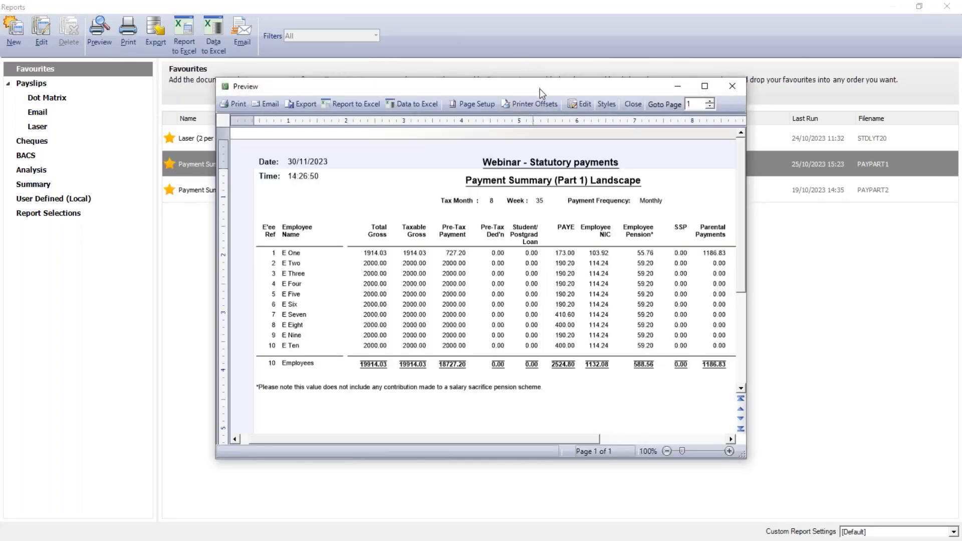
double_click(540, 89)
left_click(923, 533)
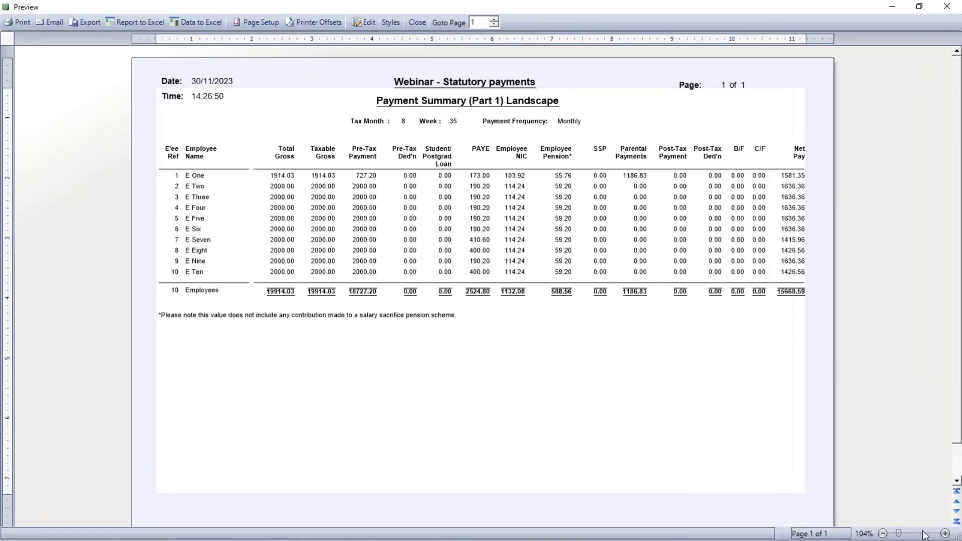
left_click(925, 534)
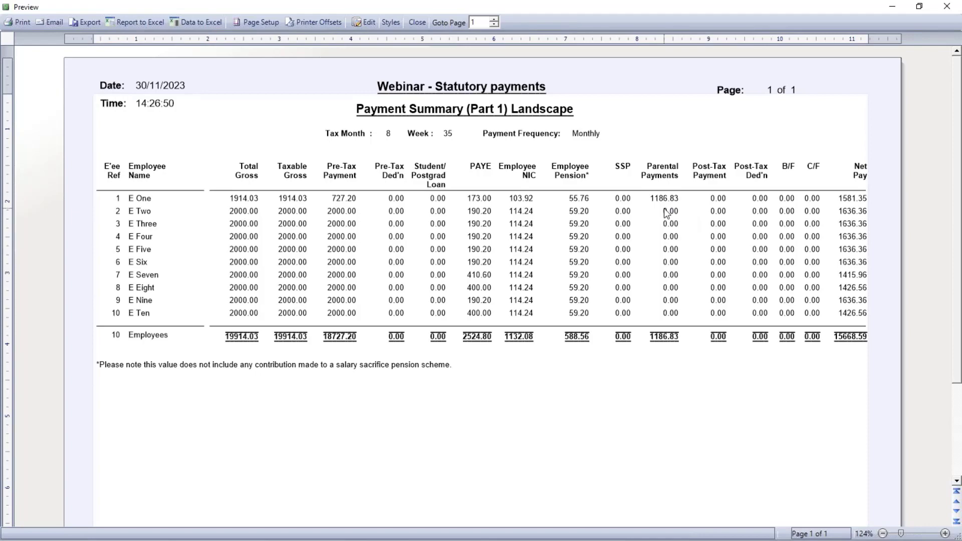
left_click(419, 22)
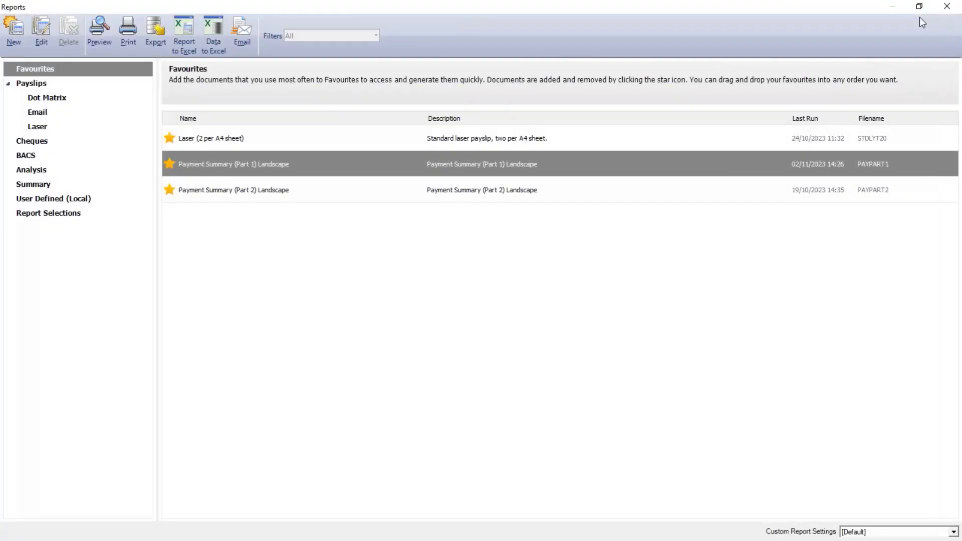
left_click(946, 6)
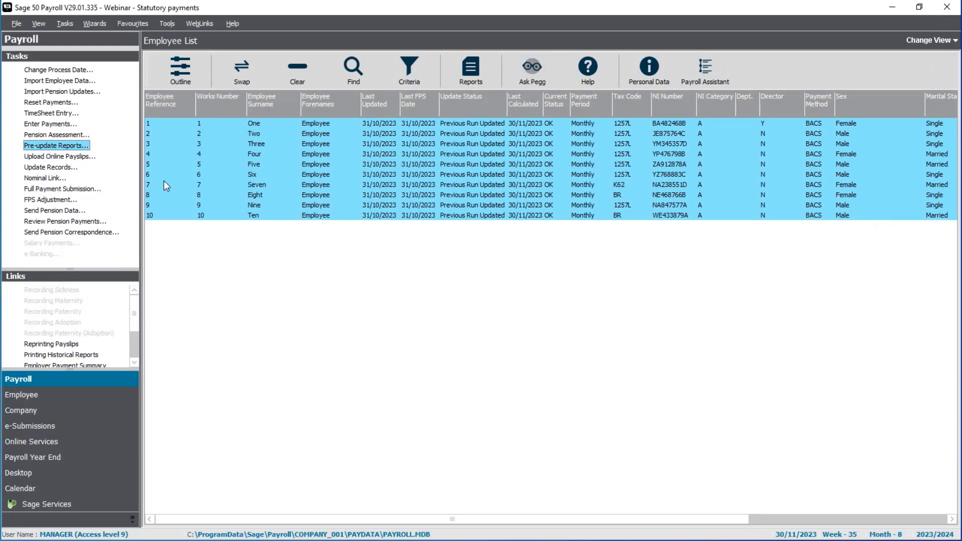
- Check for legislation updates and run the Update Records wizard for all selected monthly employees
left_click(50, 168)
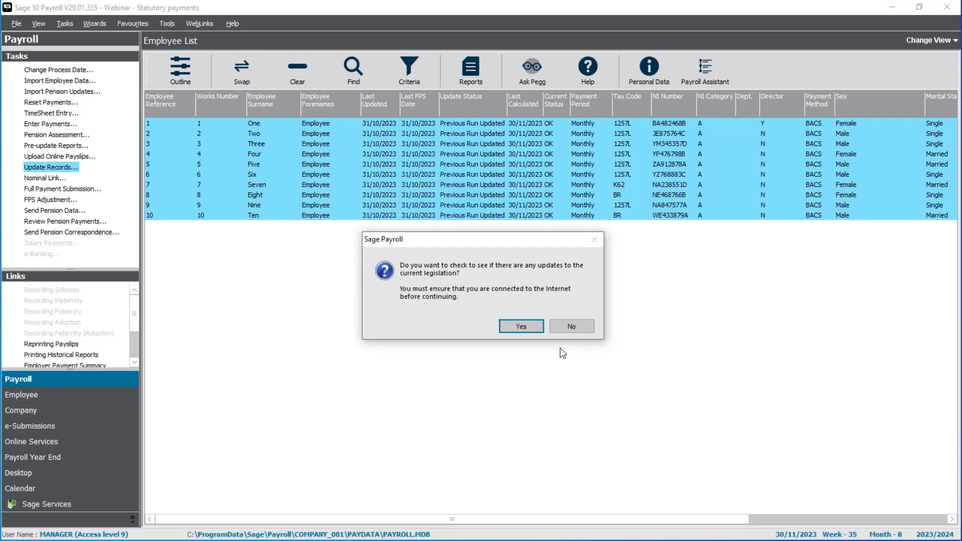
left_click(523, 327)
left_click(495, 300)
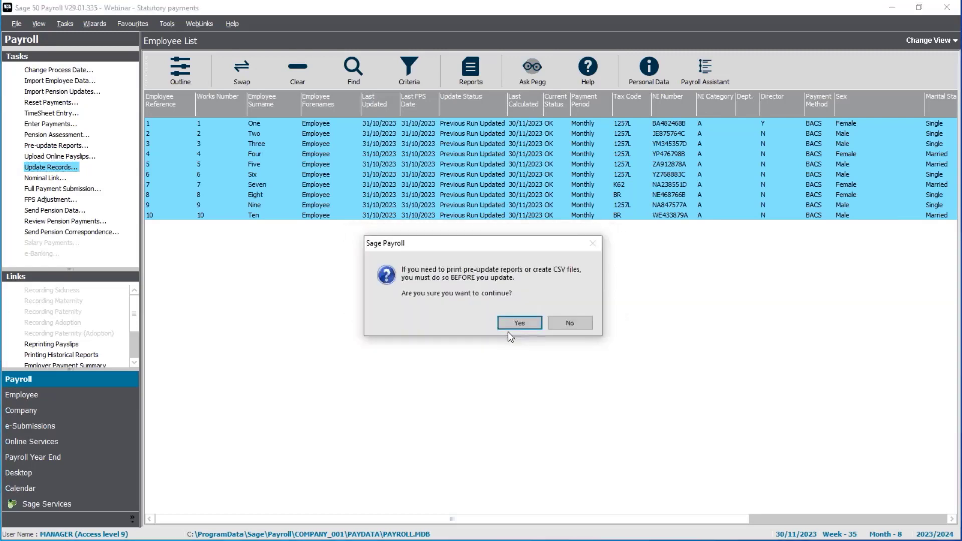
left_click(521, 322)
left_click(544, 366)
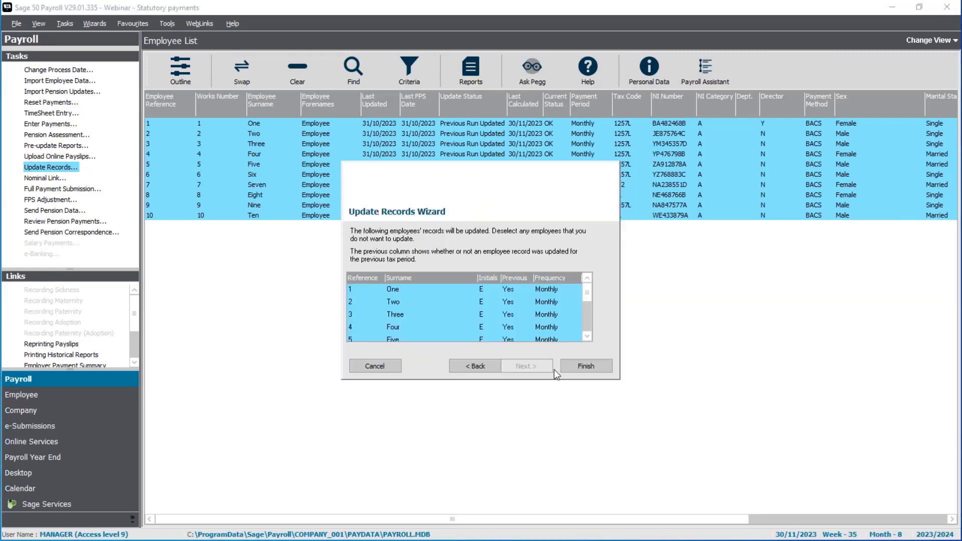
left_click(569, 367)
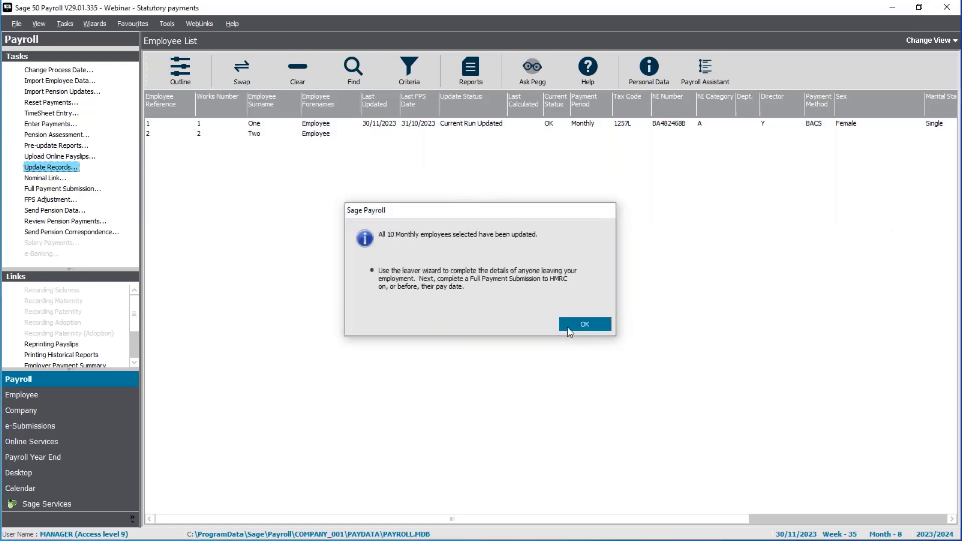
left_click(568, 327)
- Send the Full Payment Submission for all selected employees, acknowledging that HMRC will not receive it, and close the submission window
left_click(81, 192)
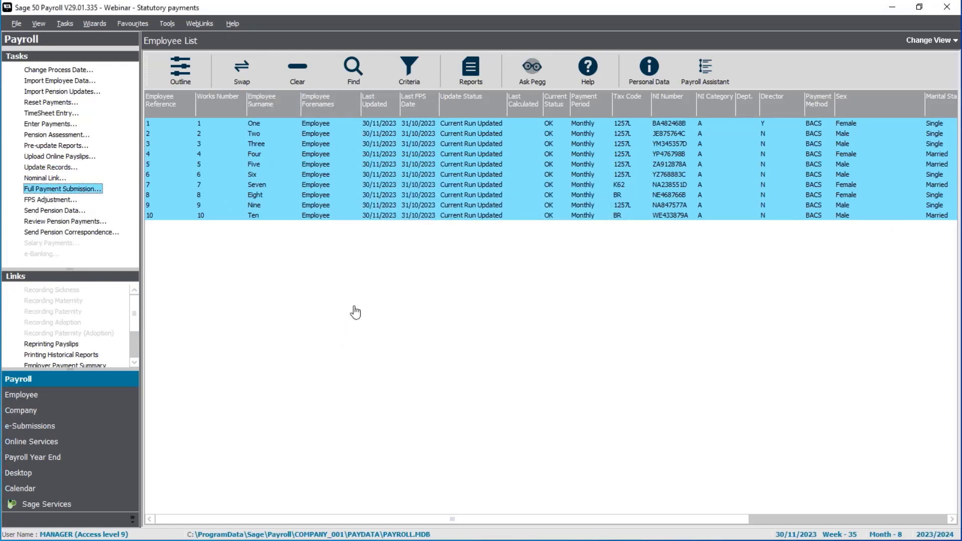
left_click(391, 299)
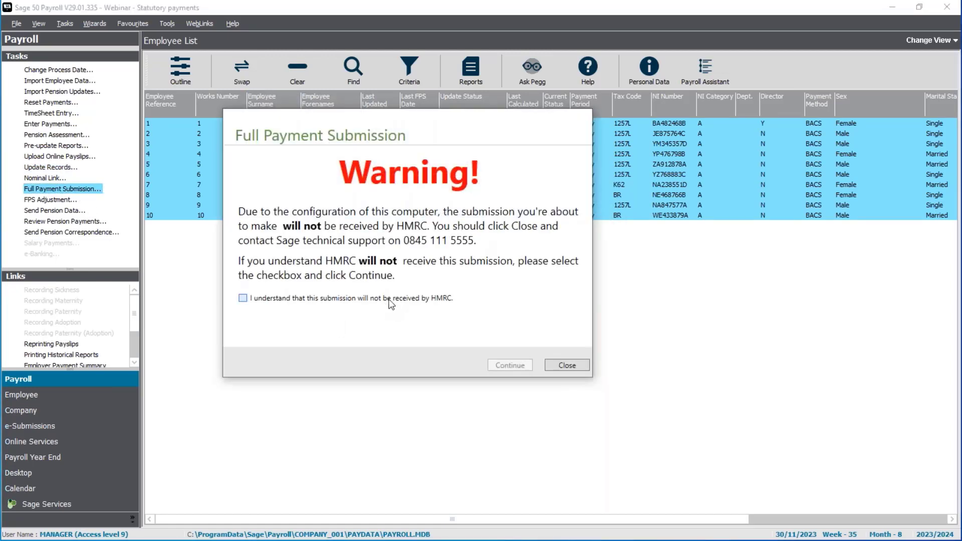
left_click(509, 365)
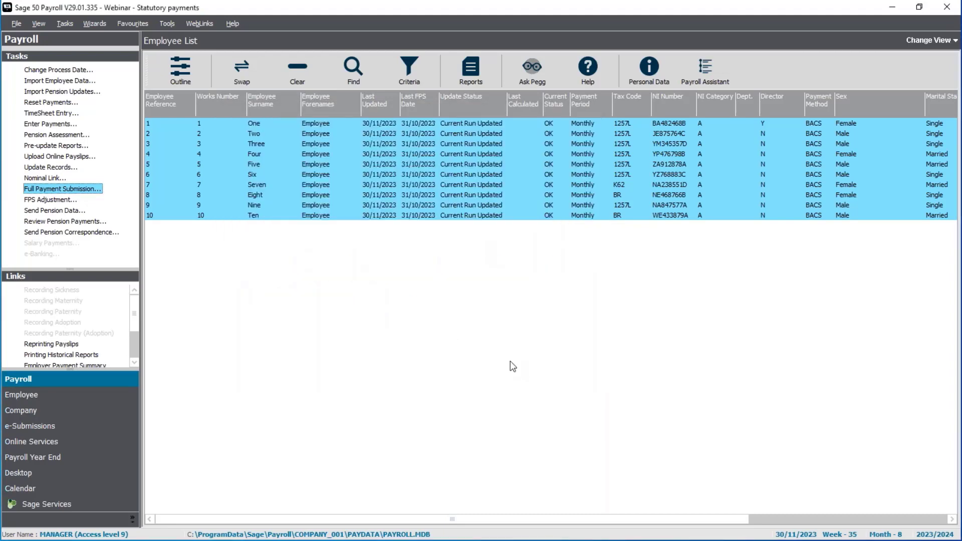
left_click(591, 399)
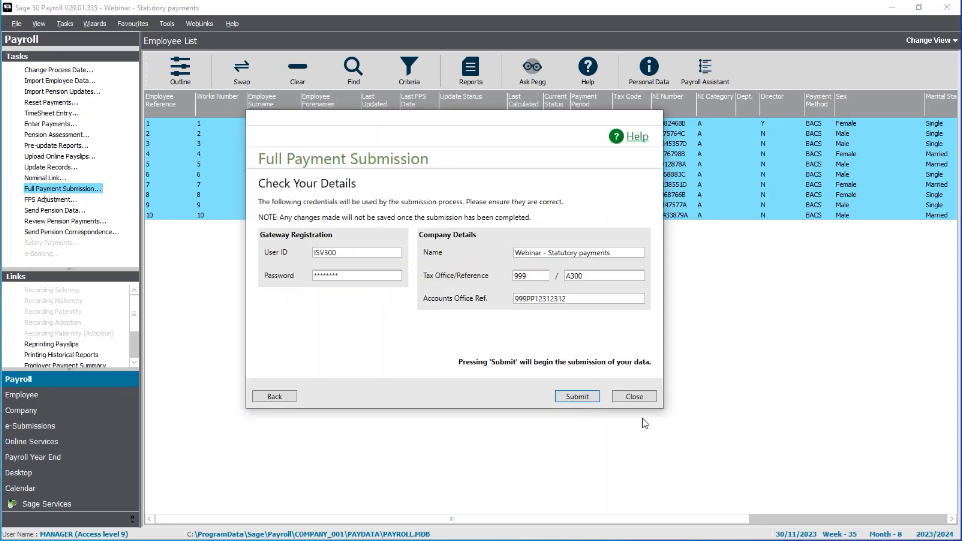
left_click(577, 397)
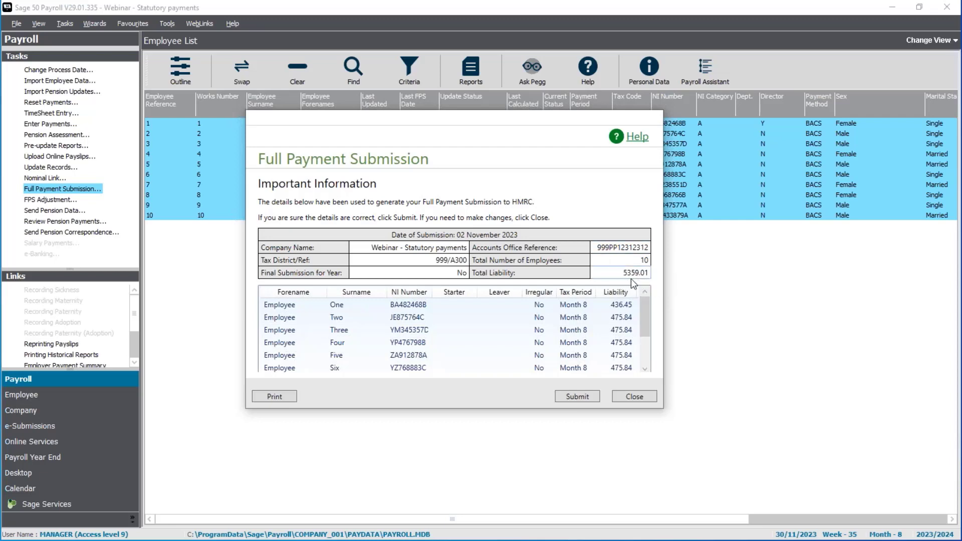
left_click(577, 397)
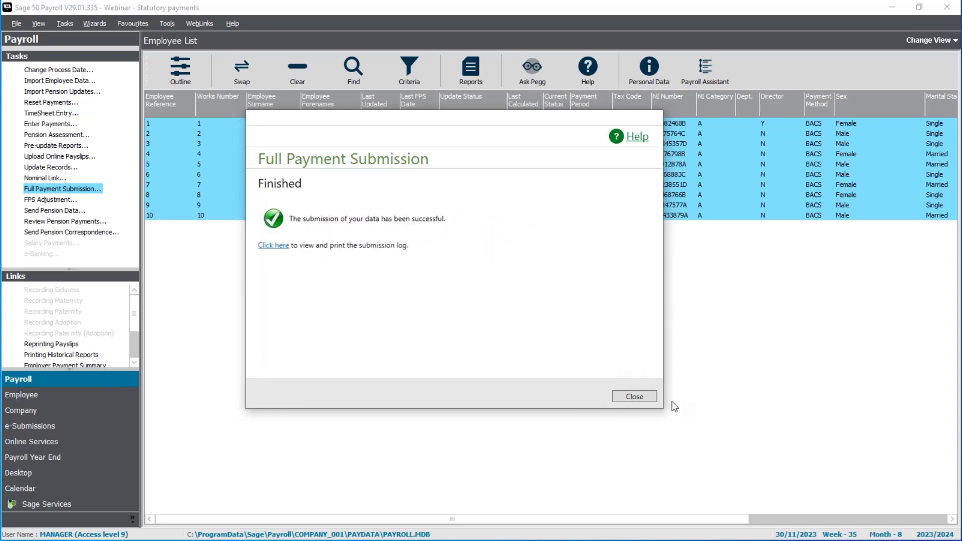
left_click(634, 397)
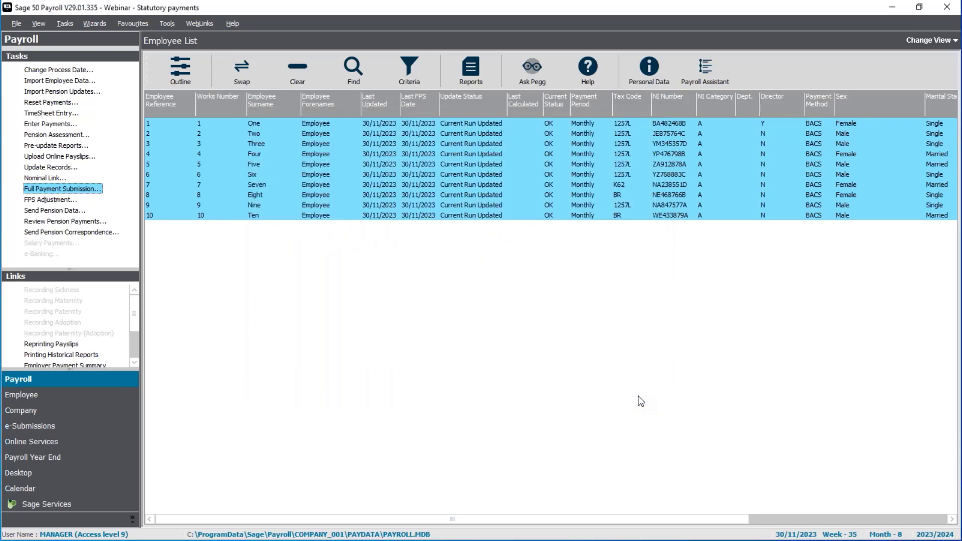
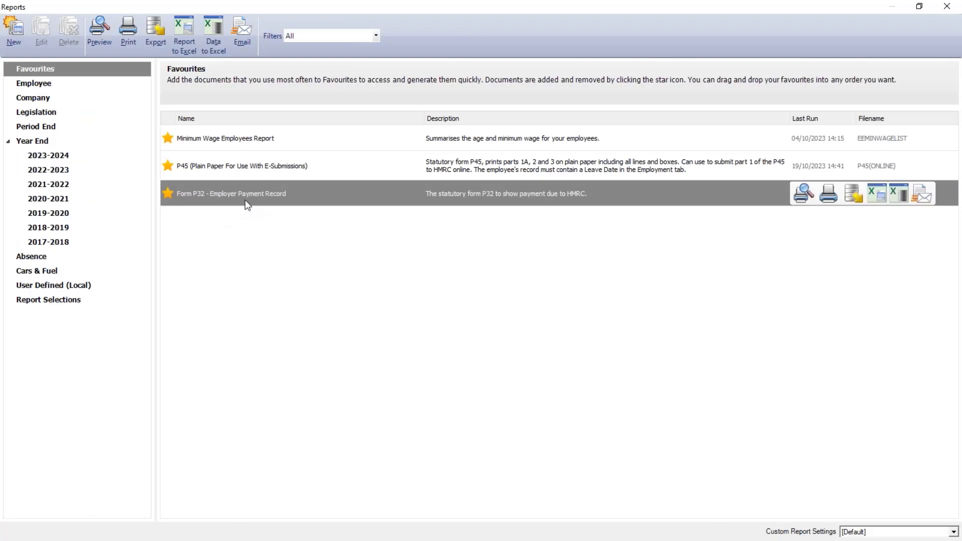
- Preview the period-end Form P32 - Employer Payment Record for tax month 8, review the statutory maternity pay recovery figures, and close the reports
left_click(40, 127)
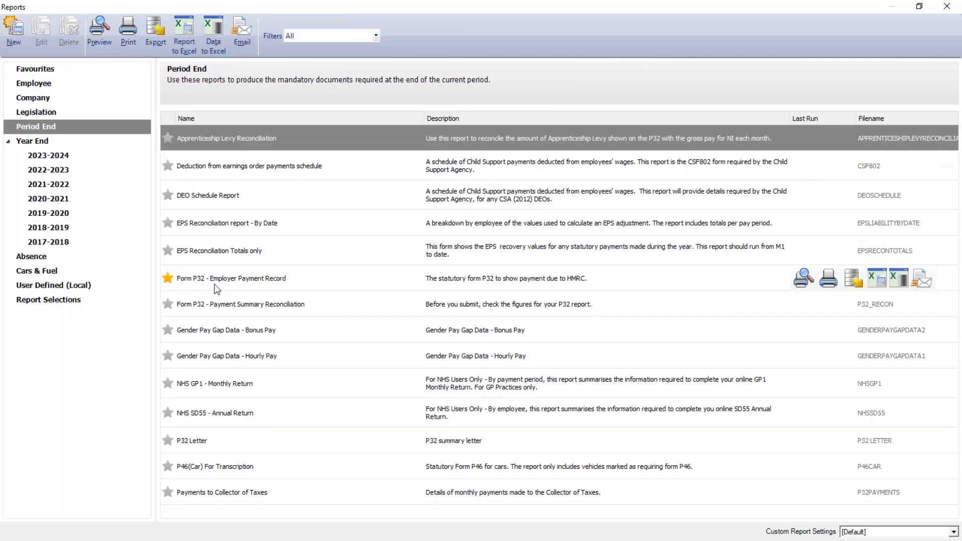
left_click(216, 285)
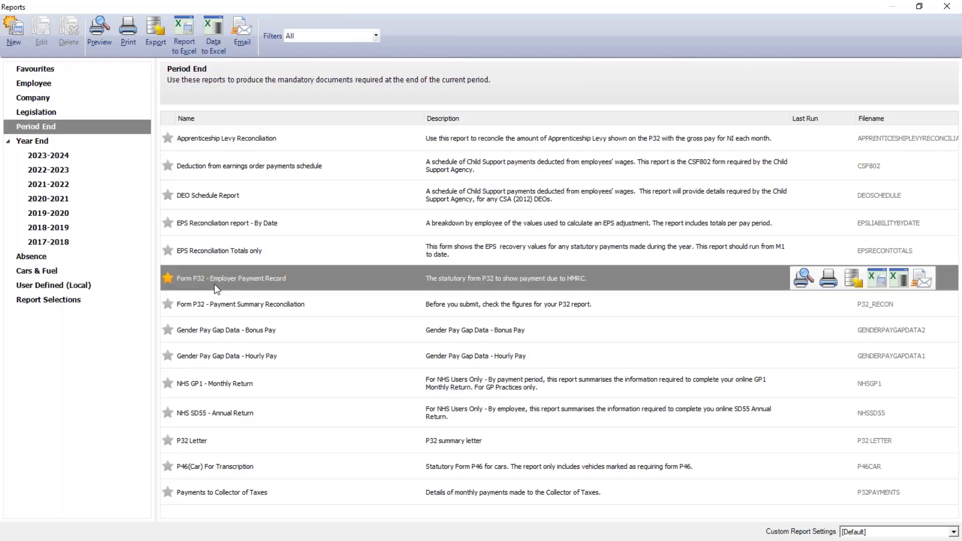
double_click(217, 288)
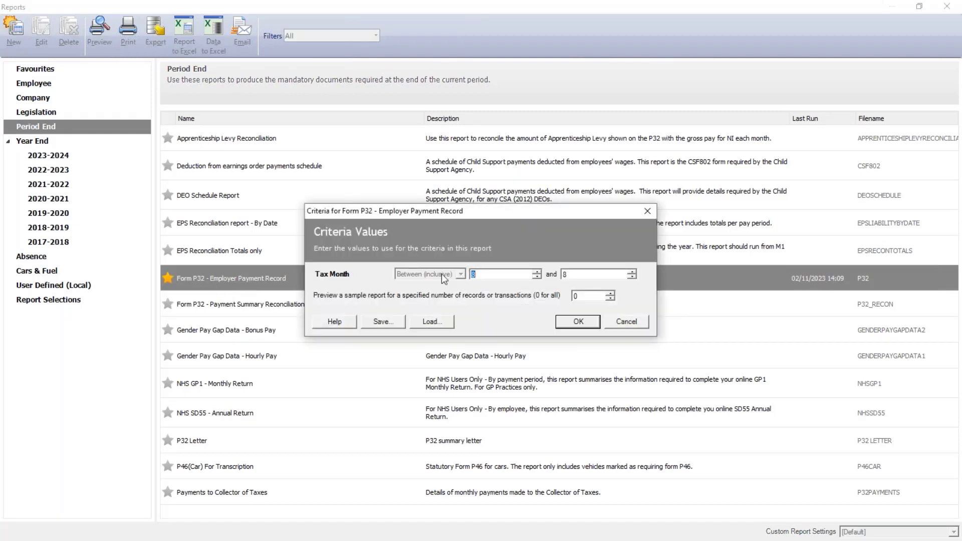
left_click(579, 322)
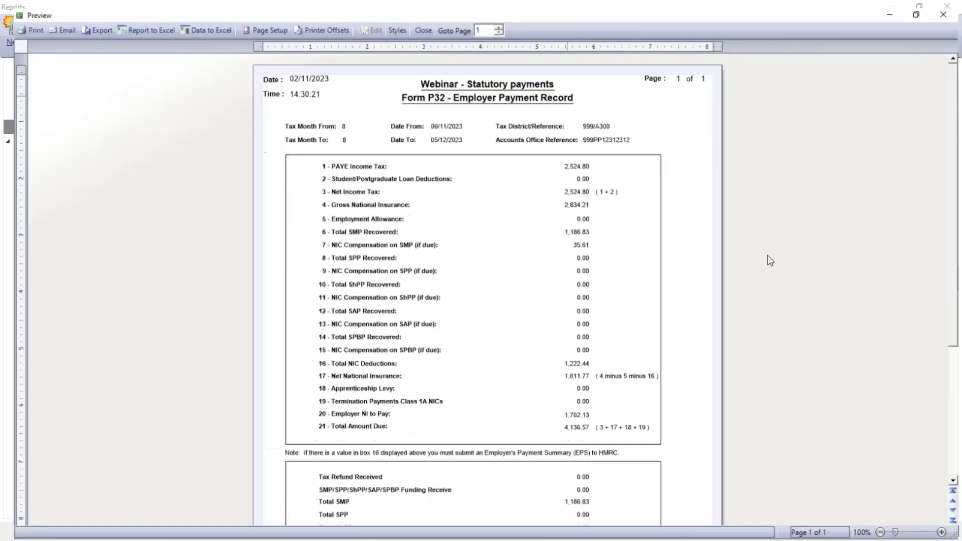
left_click(926, 533)
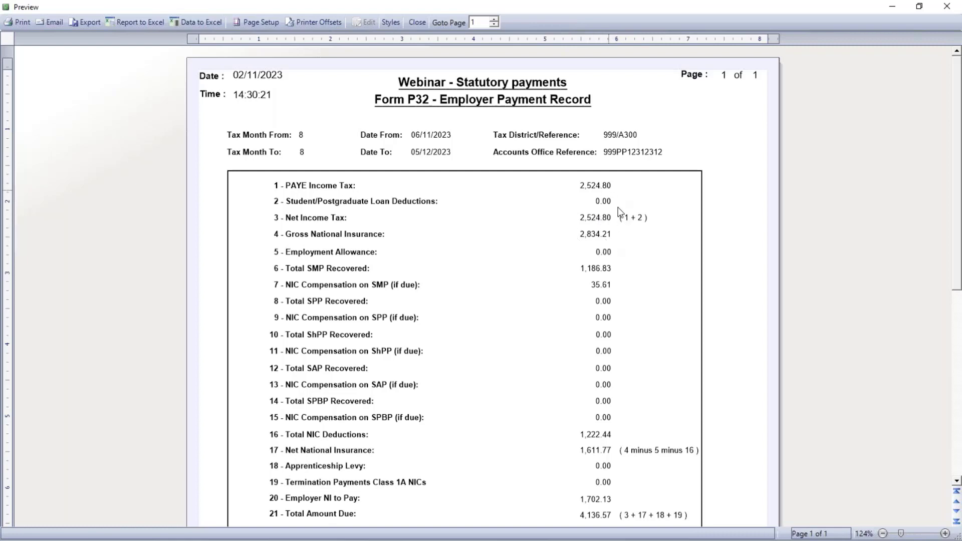
scroll(612, 251, "down", 3)
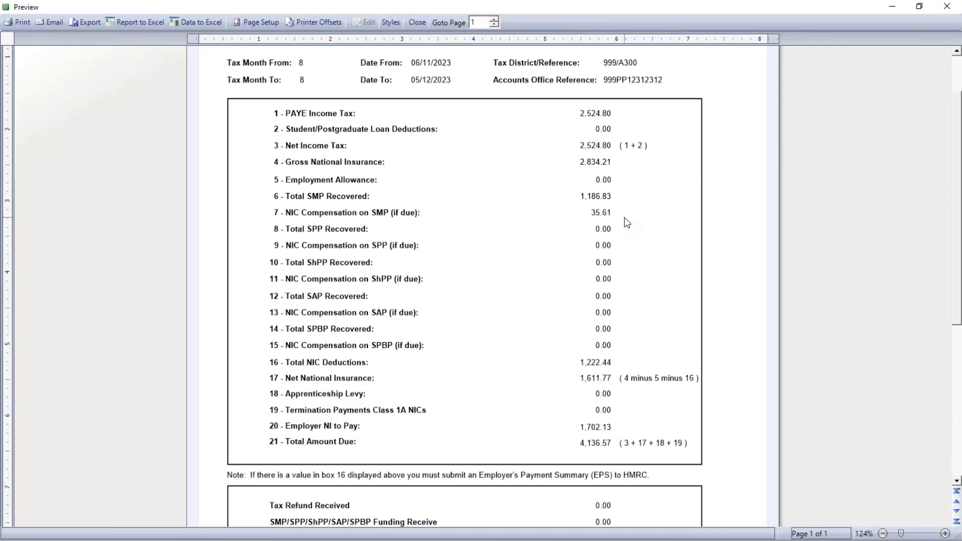
scroll(625, 217, "down", 3)
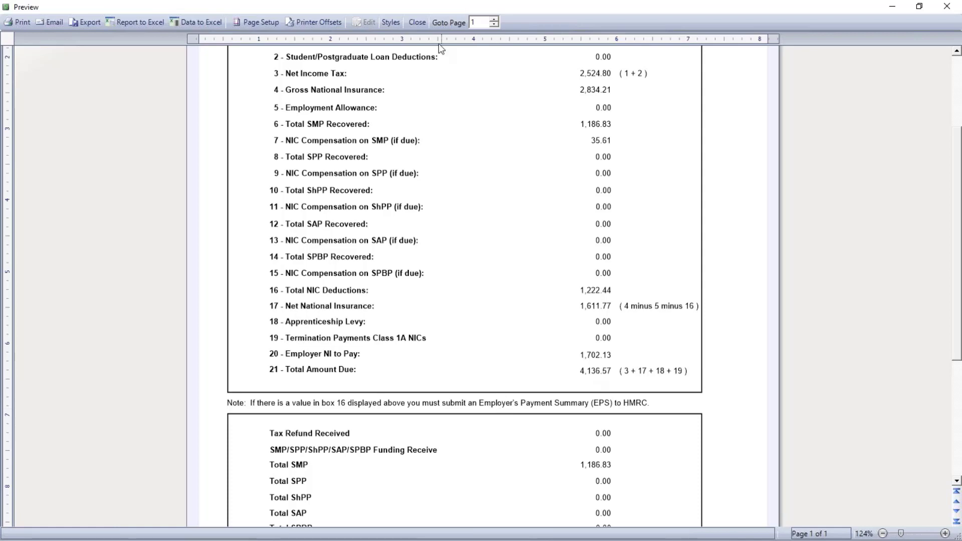
left_click(412, 25)
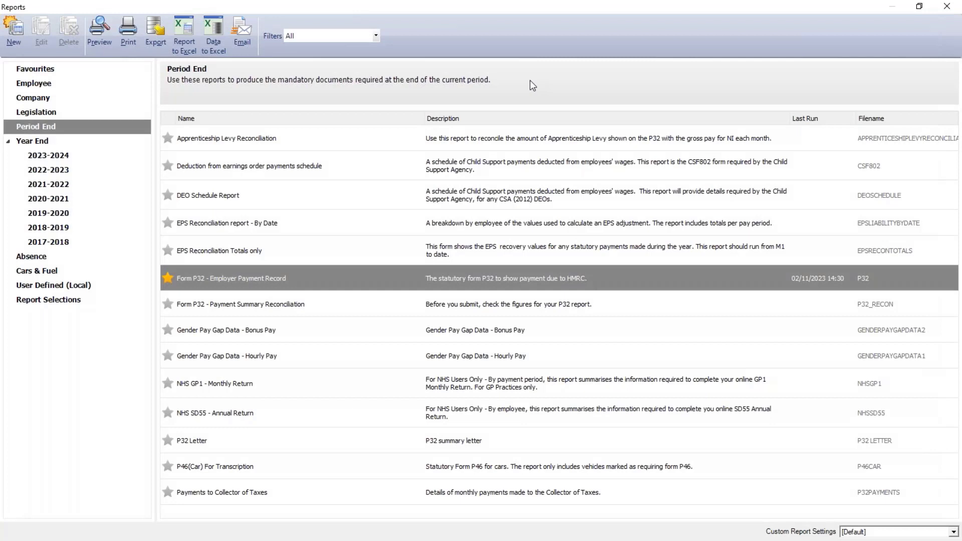
left_click(940, 13)
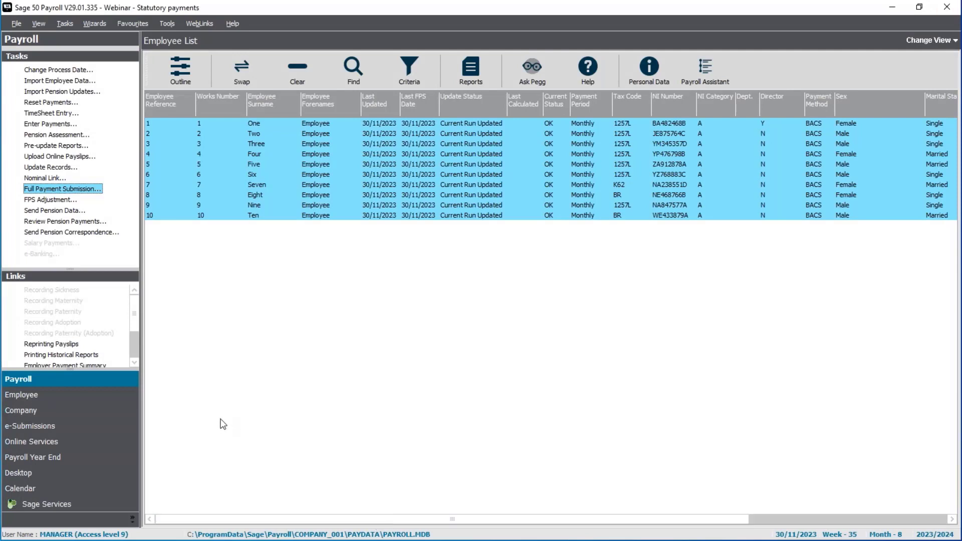
- Complete the Employer Payment Summary details for tax month 8 as an HMRC payment adjustment, keeping the prefilled recovery, CIS and Apprenticeship Levy values
left_click(73, 428)
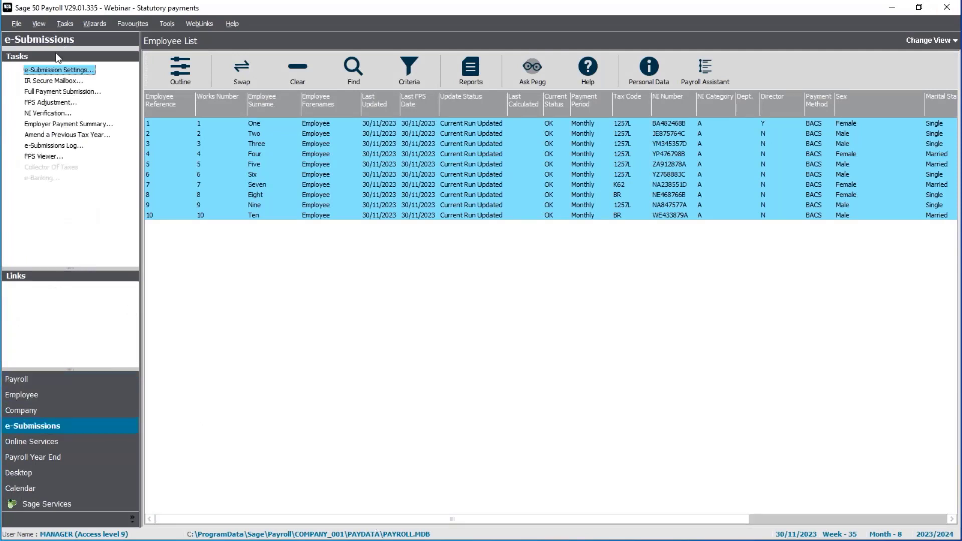
left_click(76, 124)
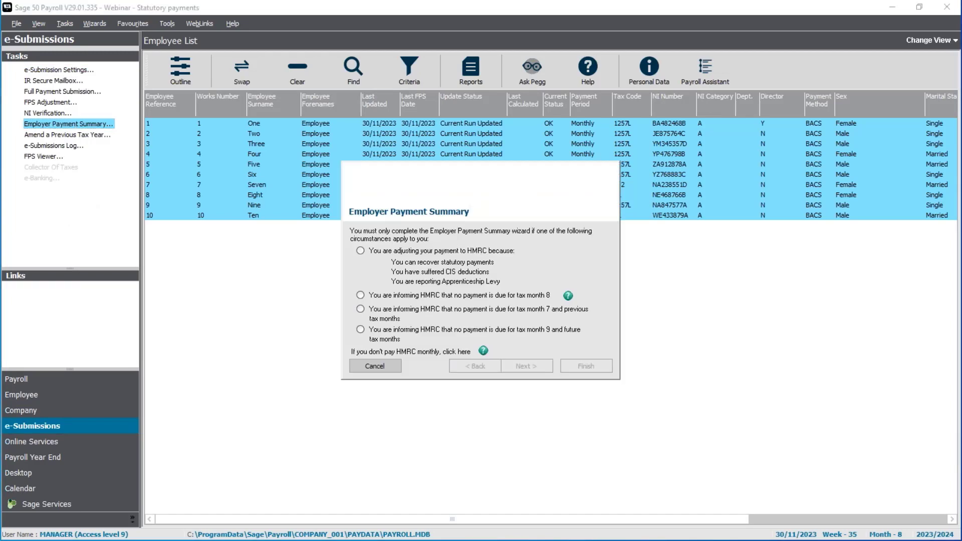
left_click(361, 251)
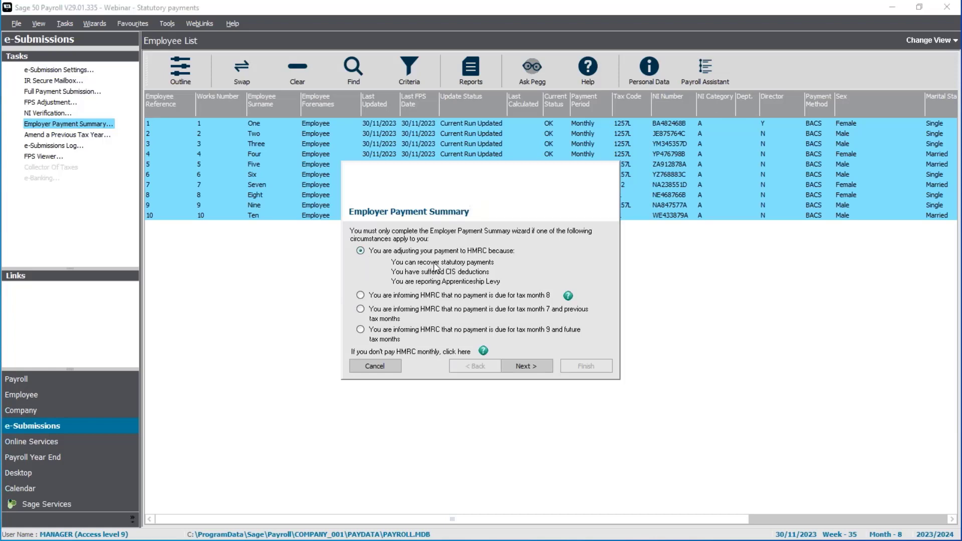
left_click(537, 366)
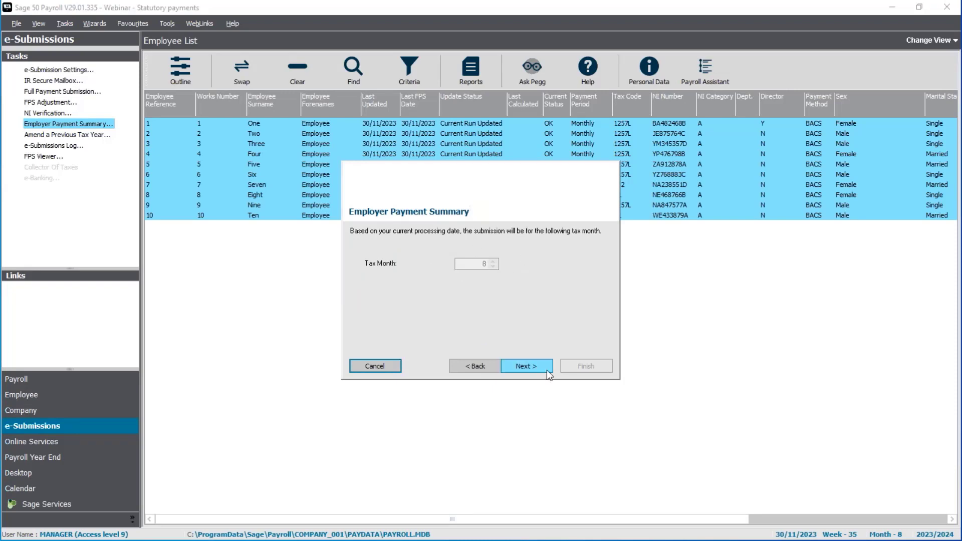
left_click(532, 366)
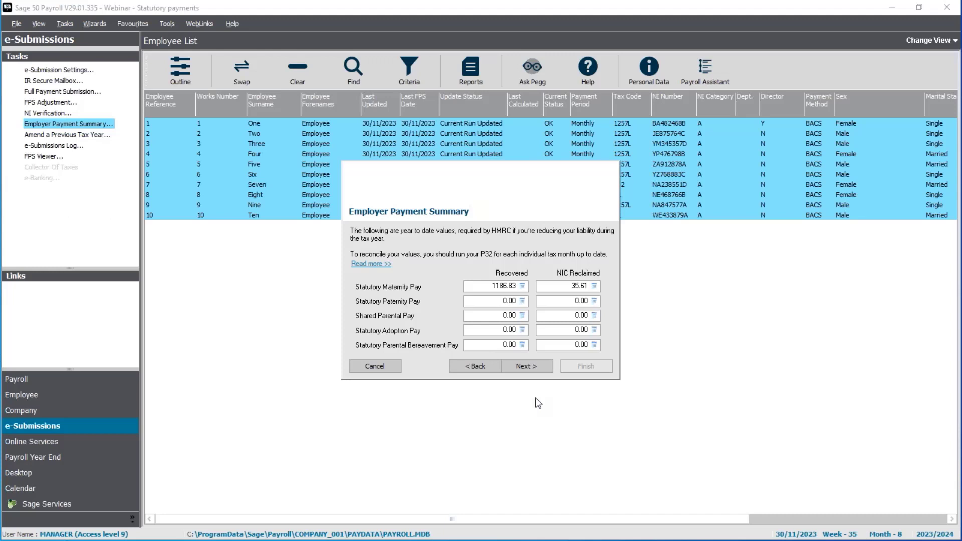
left_click(537, 368)
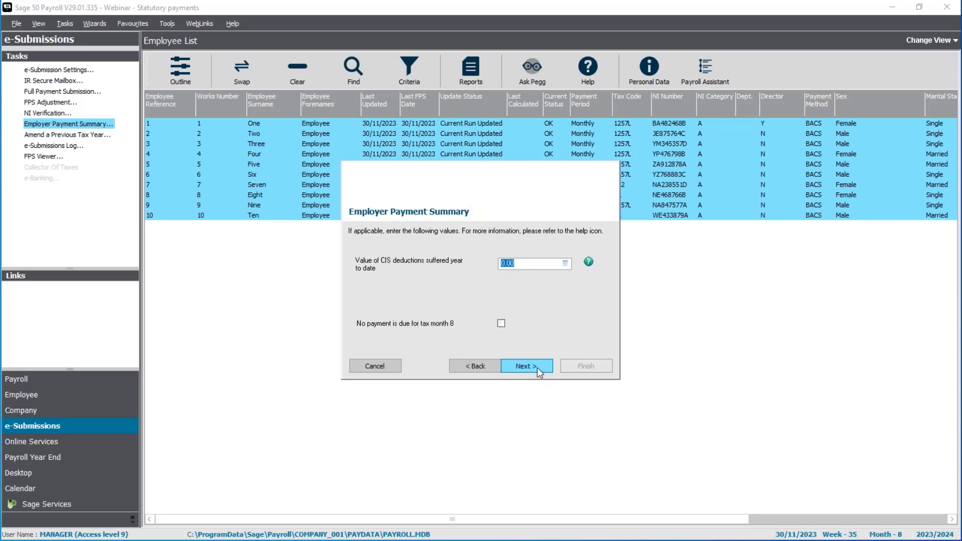
left_click(537, 368)
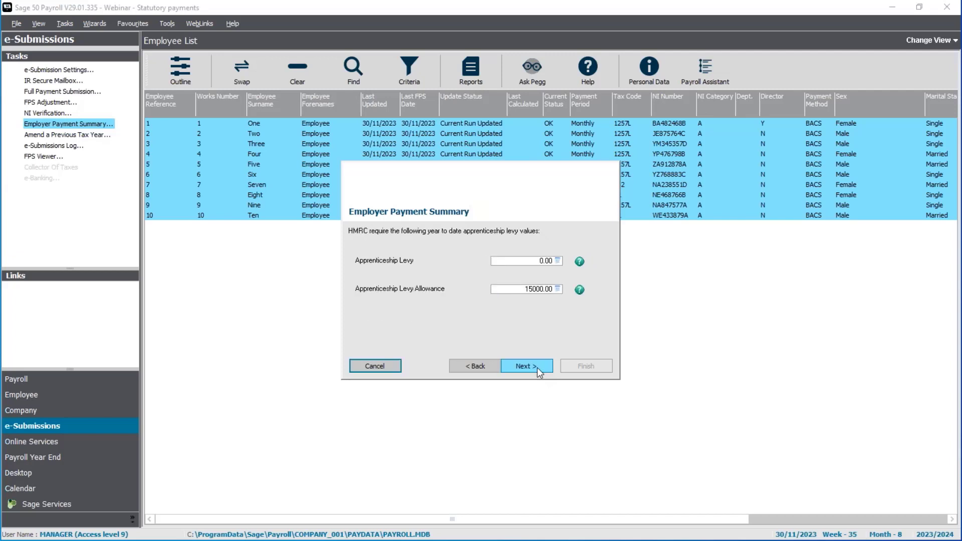
left_click(537, 368)
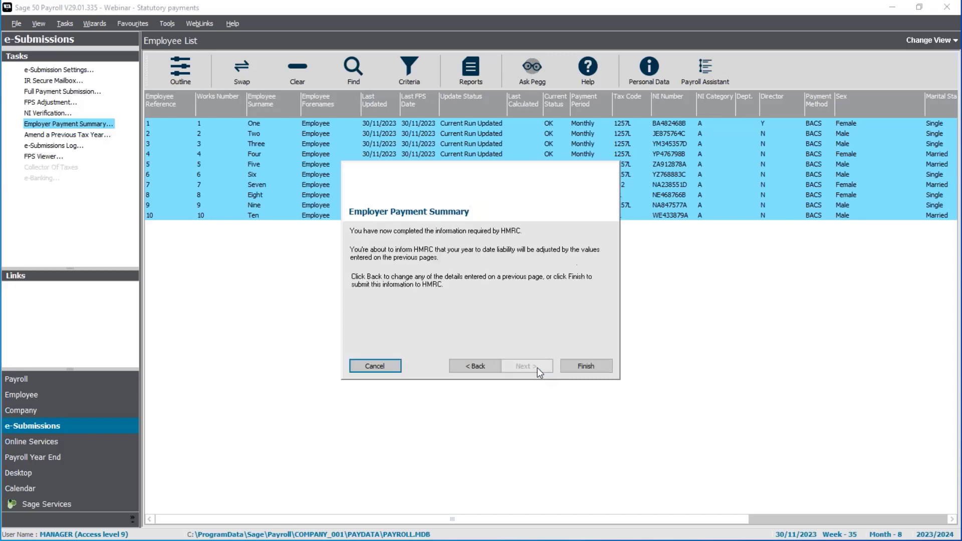
- Submit the Employer Payment Summary, acknowledging that HMRC will not receive it and accepting the prefilled credentials, and close the submission window
left_click(604, 366)
left_click(407, 330)
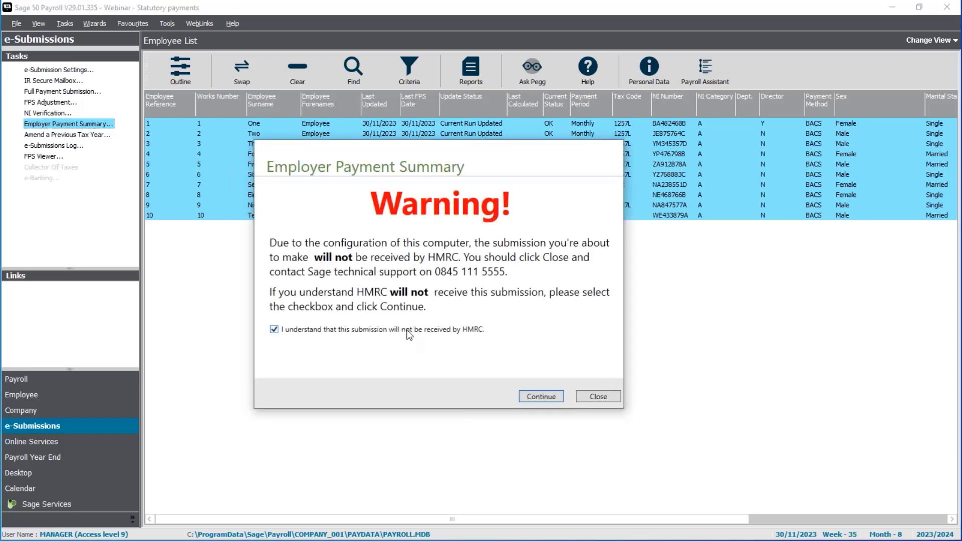
left_click(535, 395)
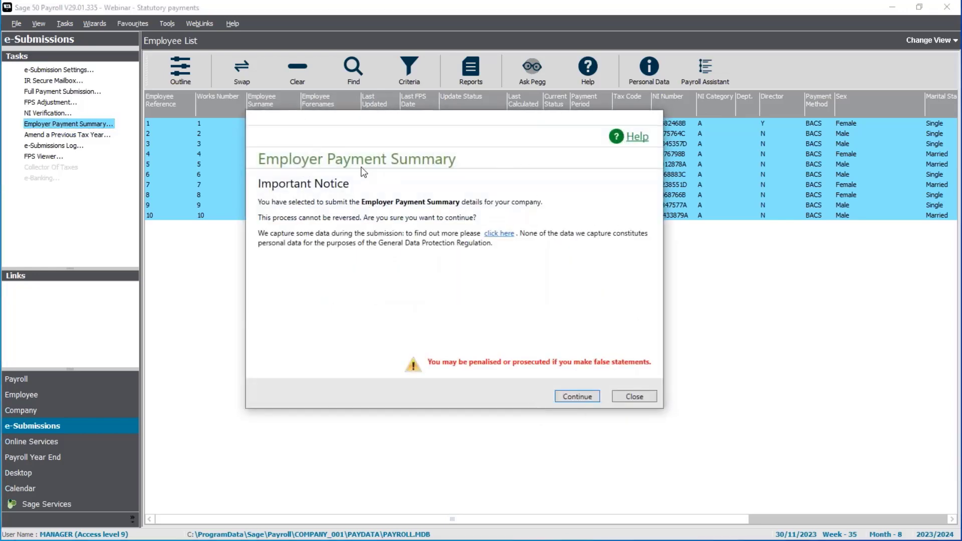
left_click(591, 397)
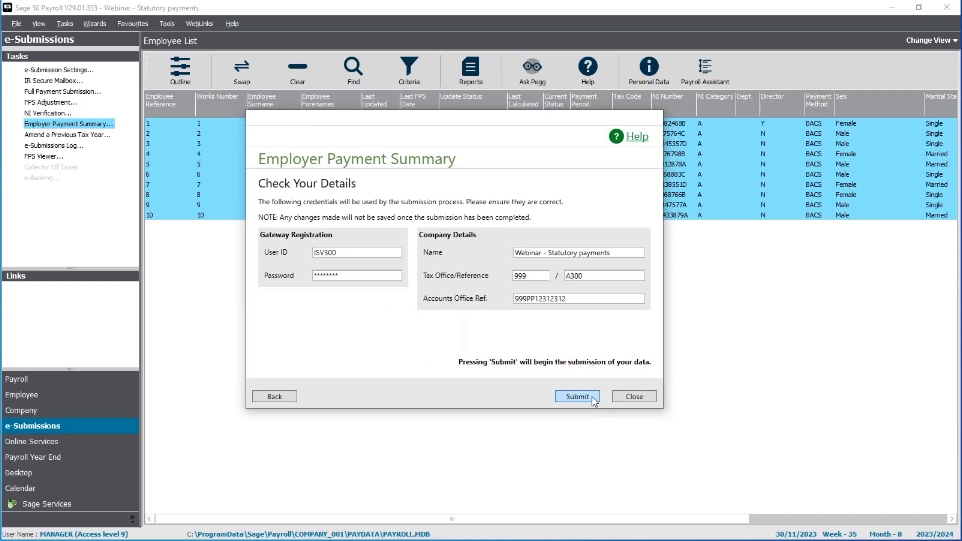
left_click(593, 398)
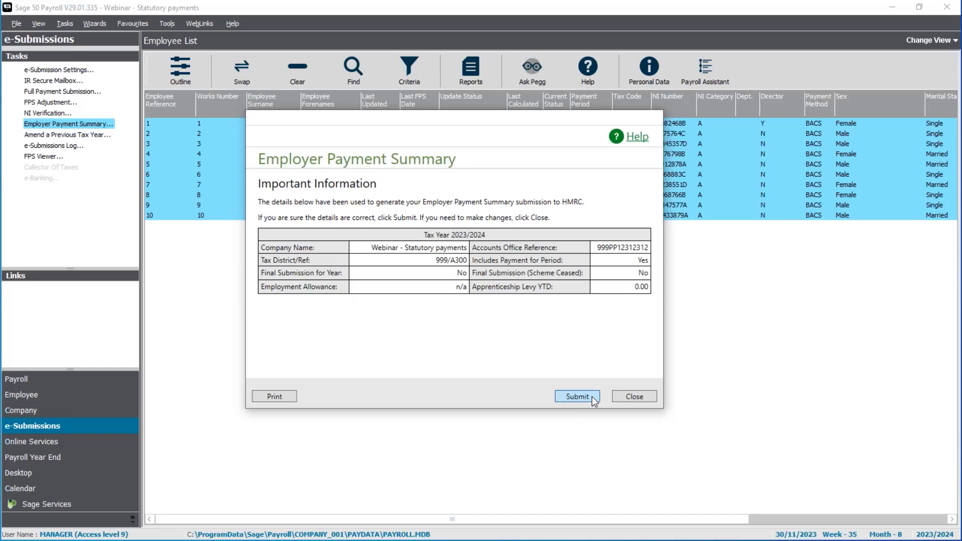
left_click(592, 396)
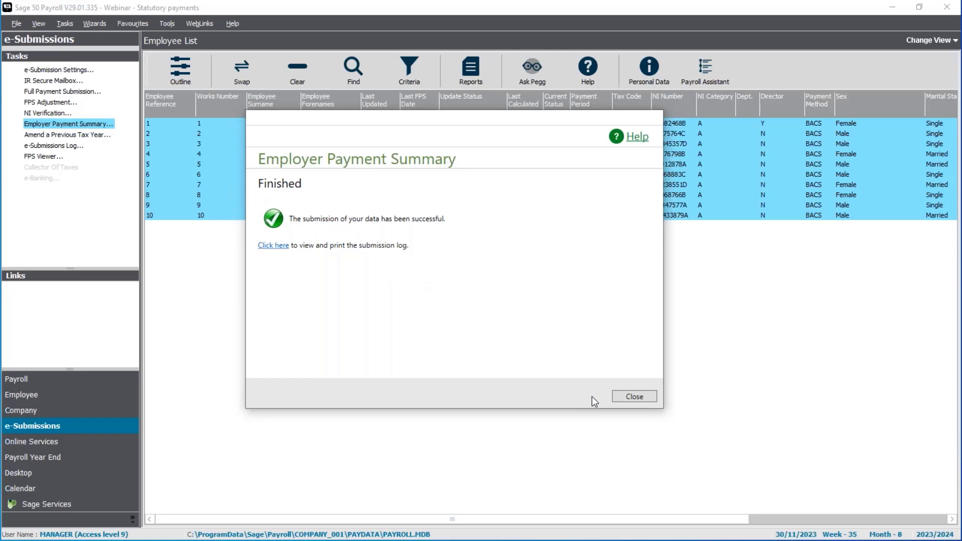
left_click(648, 401)
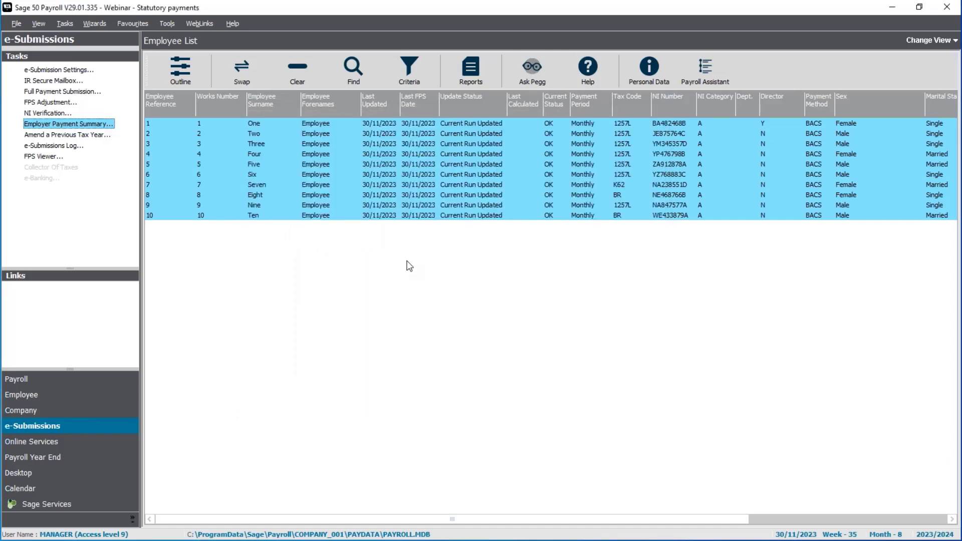
- Examine the extended details of the latest EPS entry in the e-Submissions log, and close the log
left_click(55, 146)
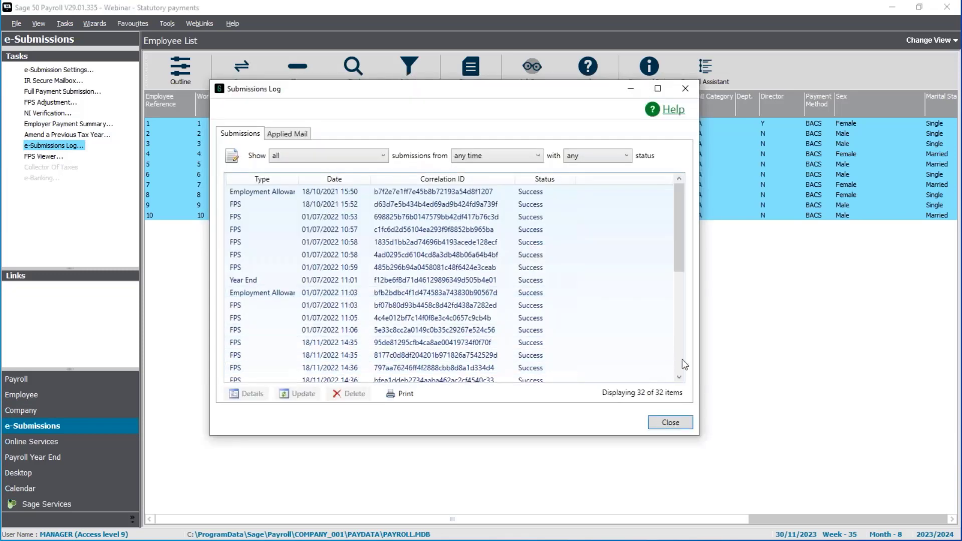
scroll(681, 359, "down", 6)
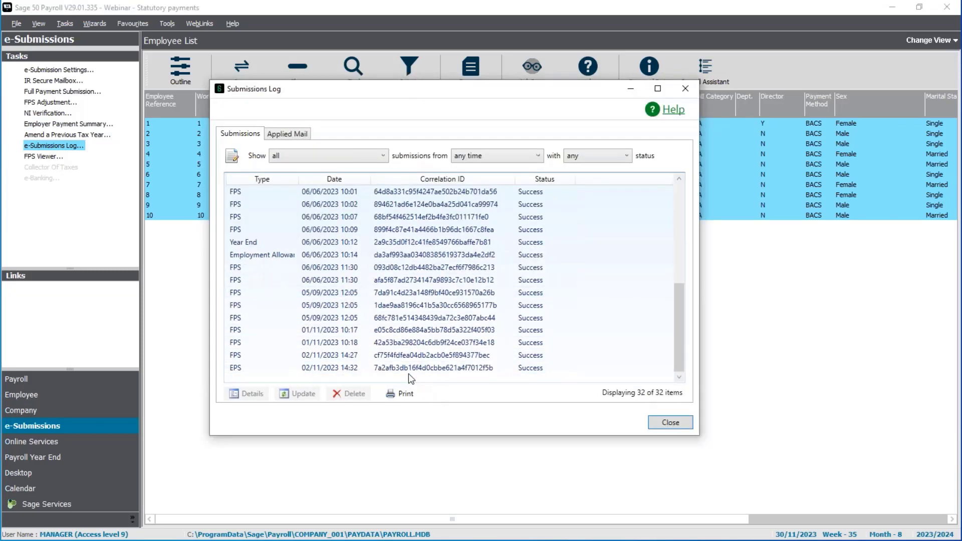
left_click(240, 371)
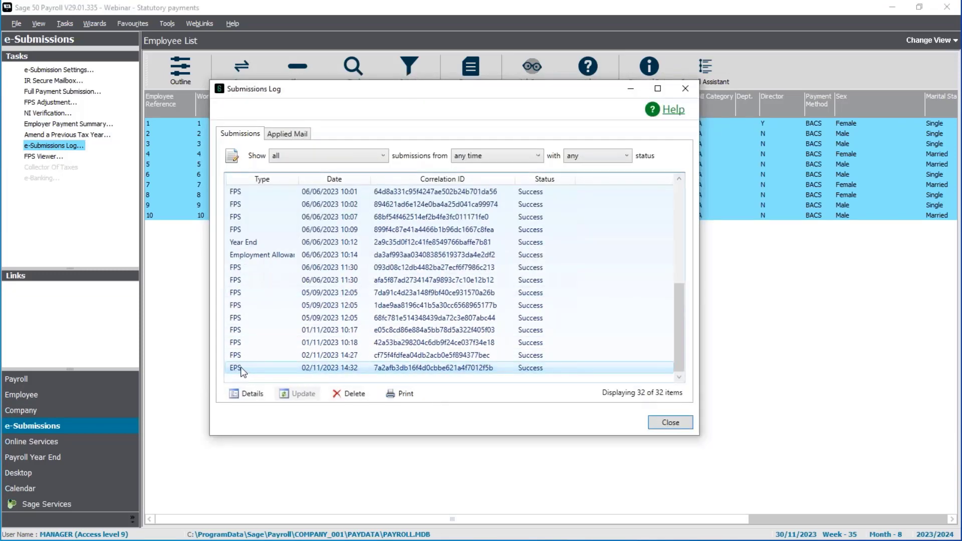
left_click(249, 394)
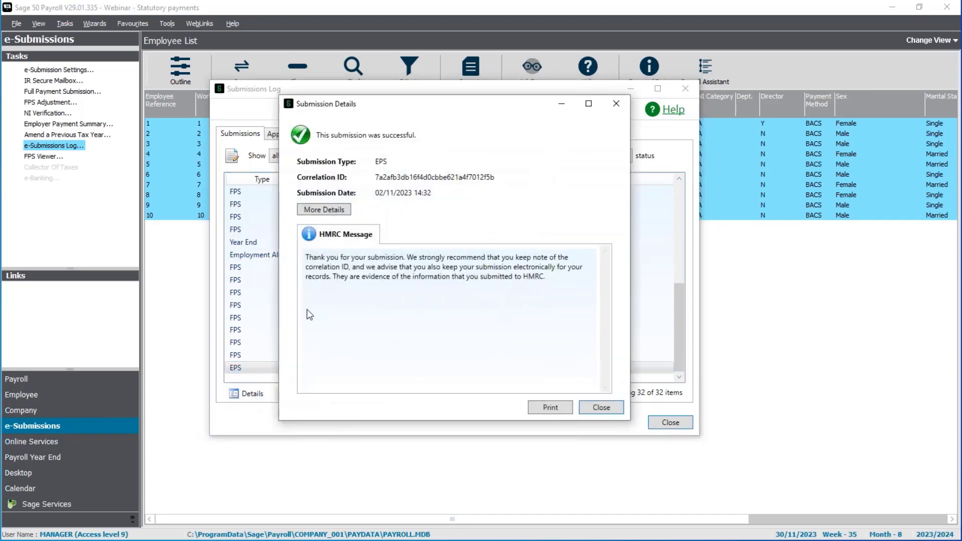
left_click(317, 211)
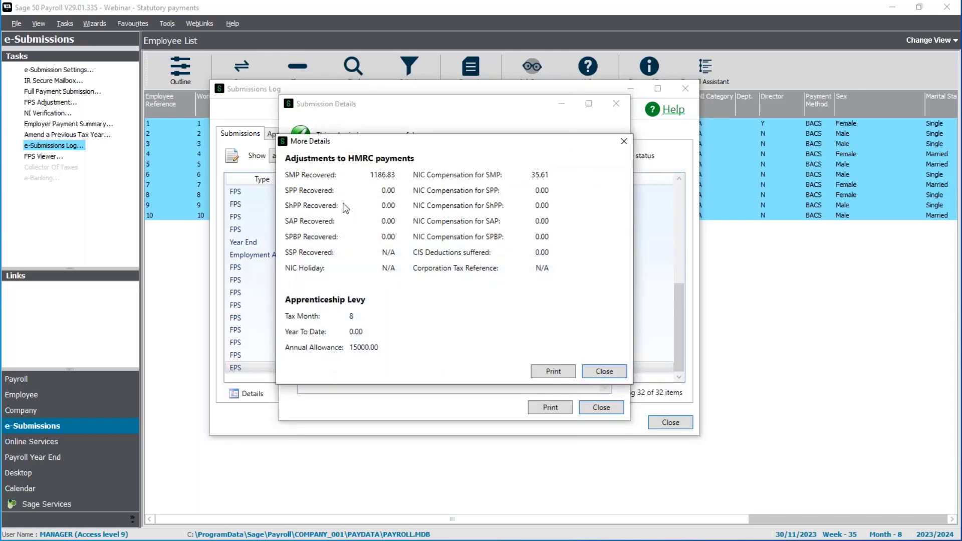
left_click(603, 371)
left_click(602, 407)
left_click(670, 423)
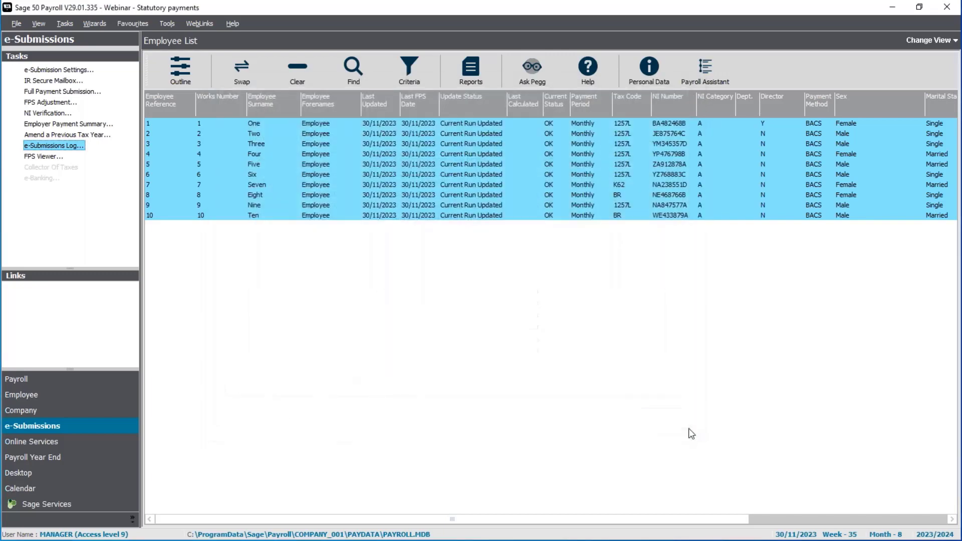
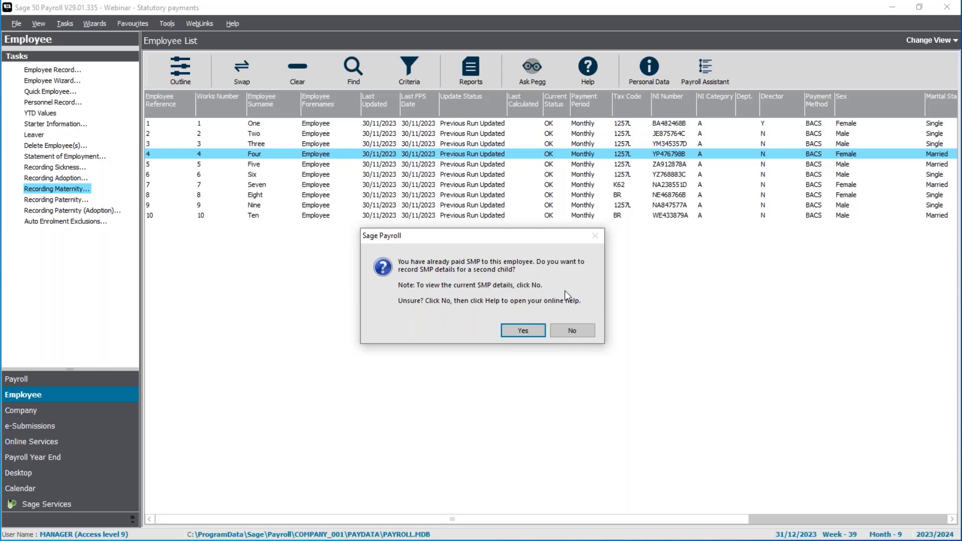
- View employee 4's current SMP details instead of recording a second child, and close them
left_click(573, 330)
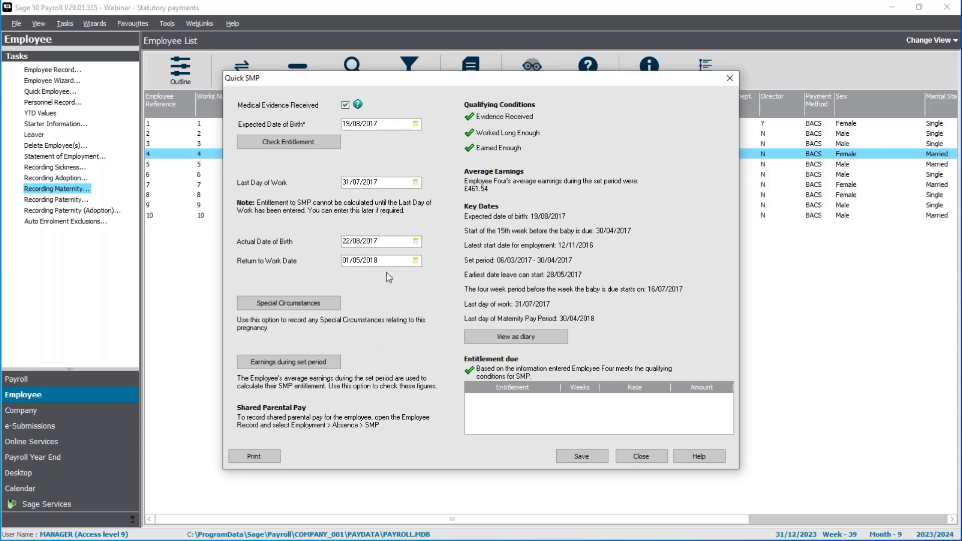
left_click(630, 457)
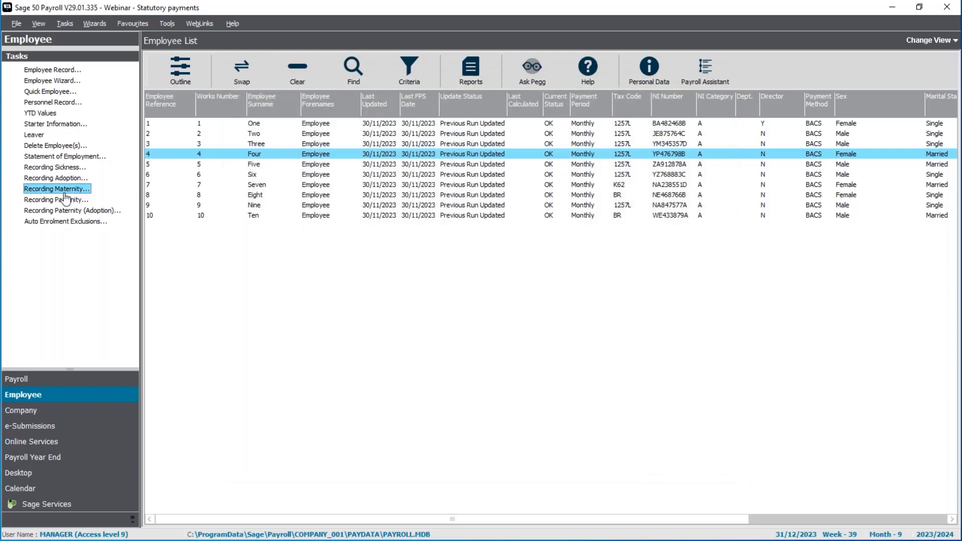
- In employee 4's SMP absence record, set Expected On to 15/12/2023 and Ended work for MPP to 30/11/2023, clearing the actual birth and return dates
right_click(300, 158)
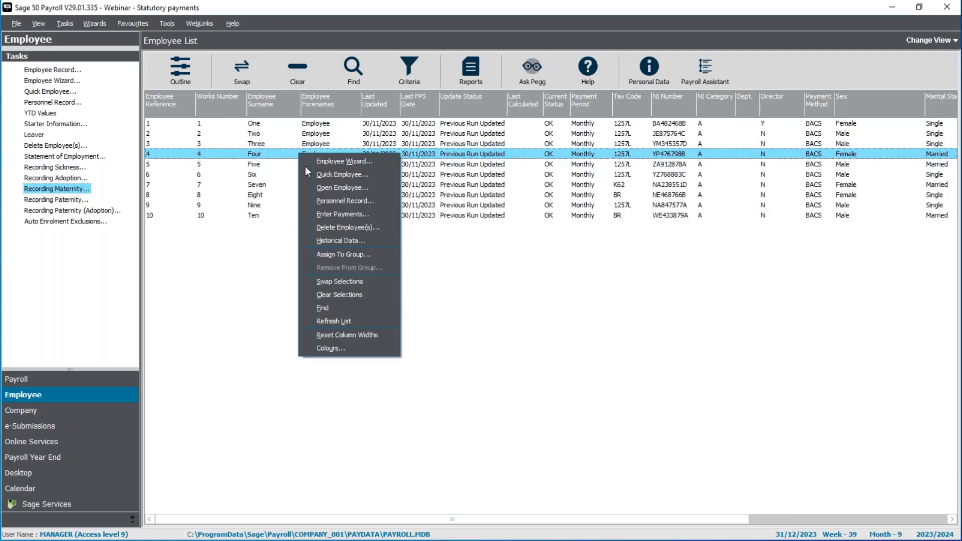
left_click(325, 188)
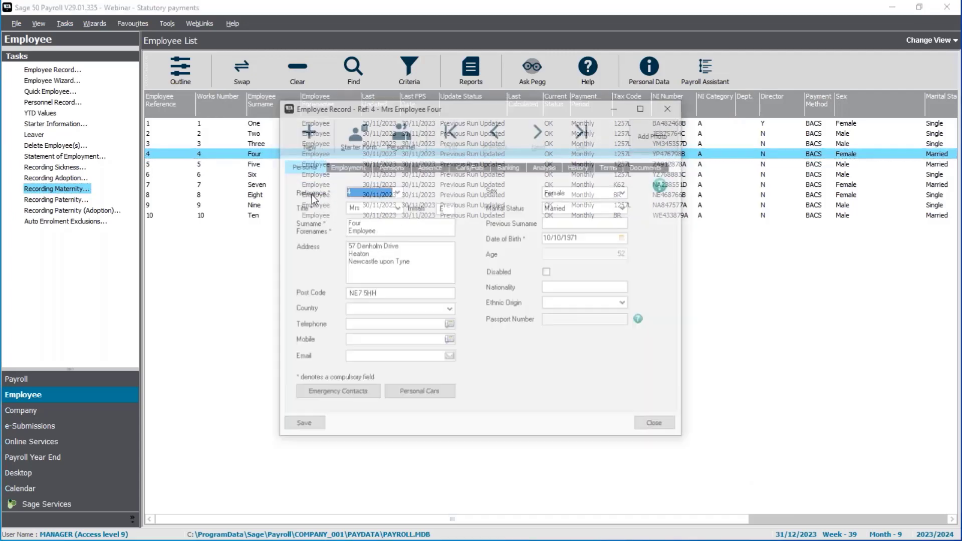
left_click(423, 168)
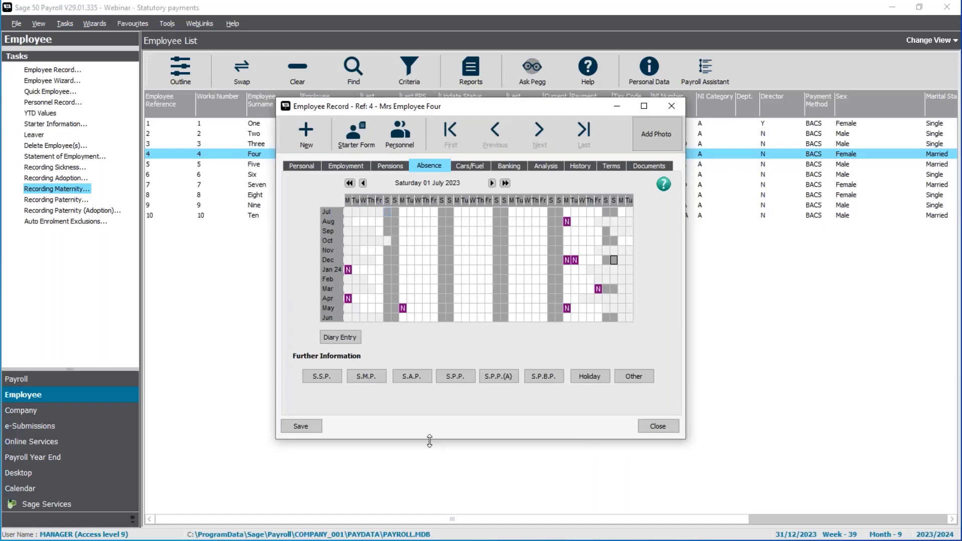
left_click(365, 377)
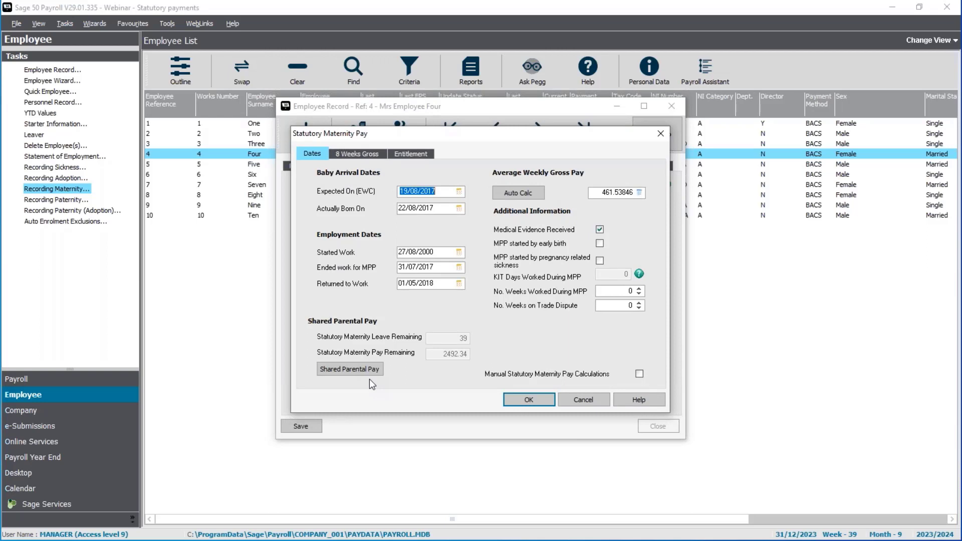
type("15122023")
key("Tab")
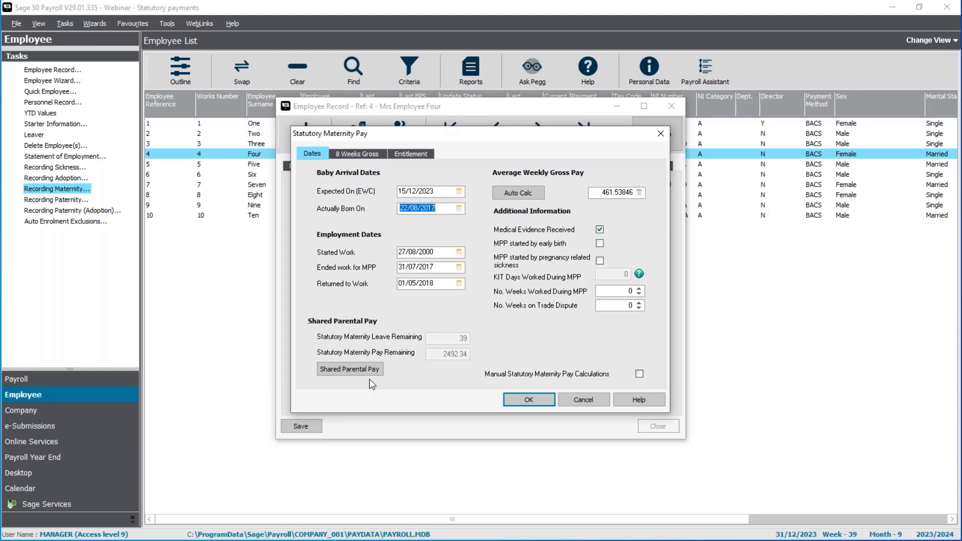
key("Delete")
key("Tab")
key("Tab")
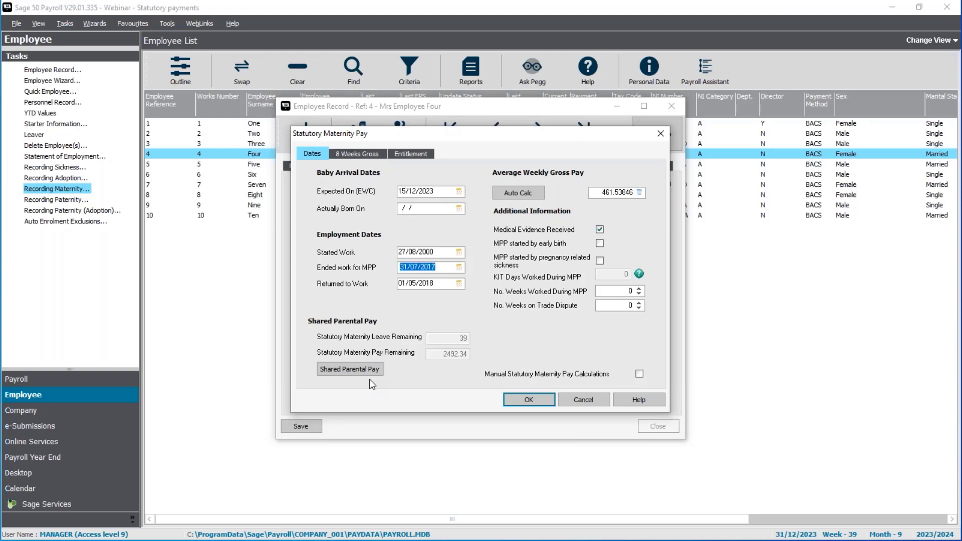
type("30112023")
key("Tab")
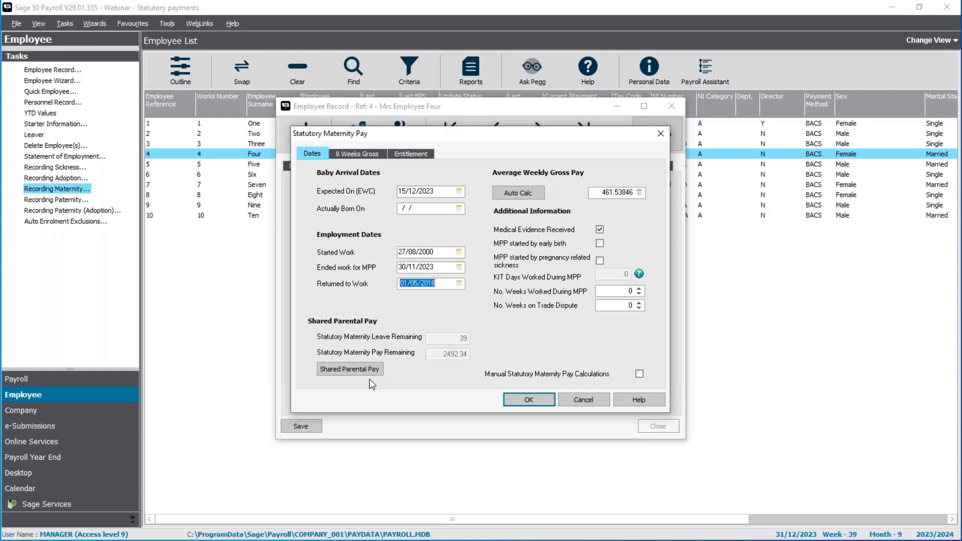
key("Delete")
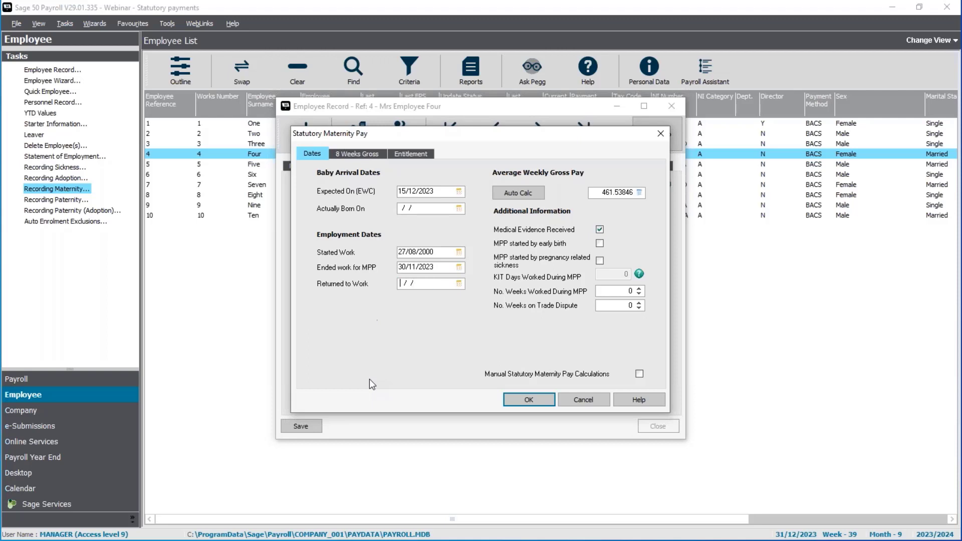
- Auto-calculate the average weekly gross pay, accept the maternity details and declaration reminder, and close the employee record
left_click(516, 192)
left_click(460, 312)
left_click(530, 401)
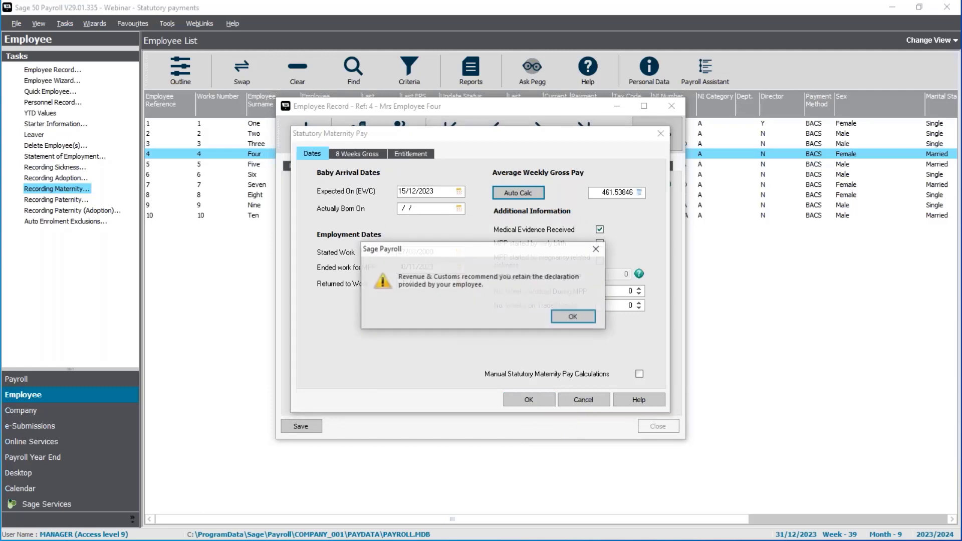
left_click(556, 317)
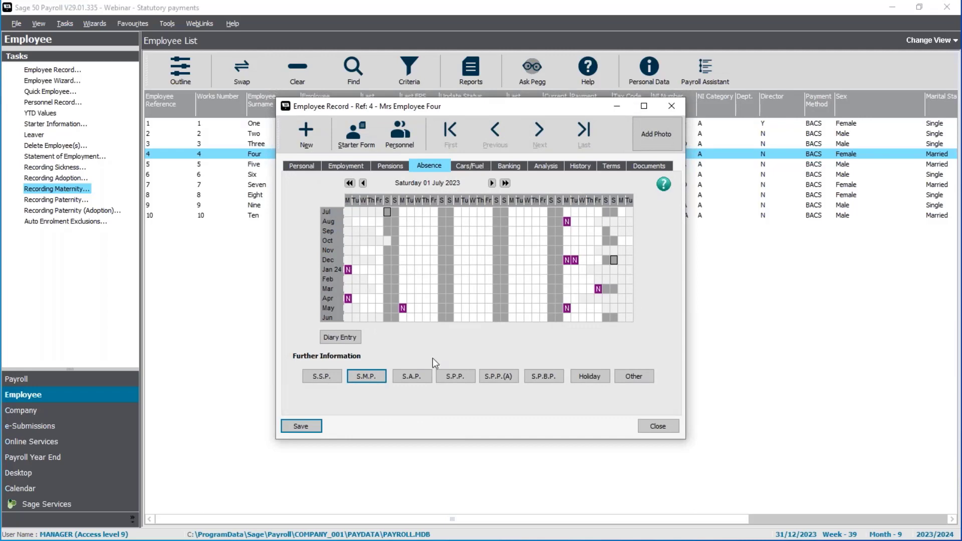
left_click(669, 426)
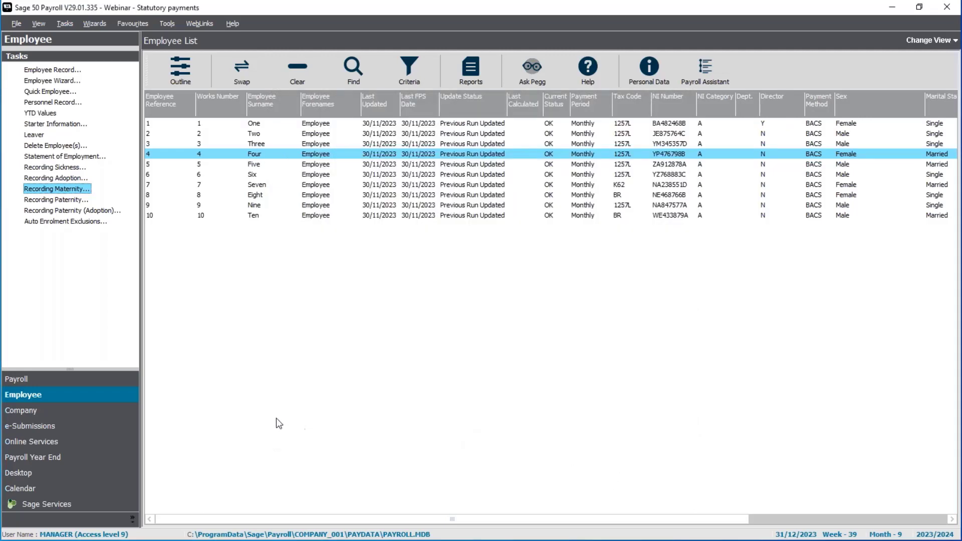
- In employee 4's December payment summary, examine the Statutory Maternity Pay dates and the weeks recorded under Entitlement, and cancel the SMP window
left_click(95, 382)
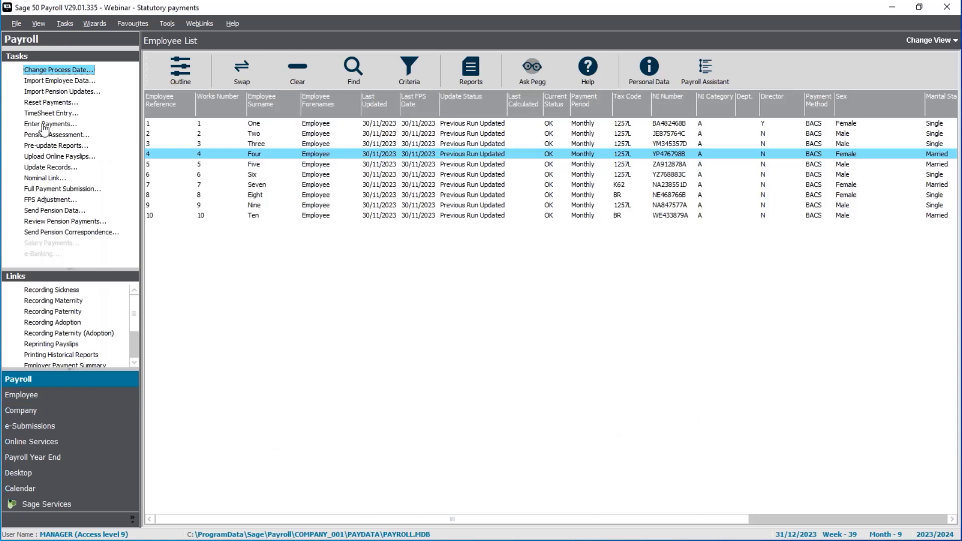
left_click(43, 125)
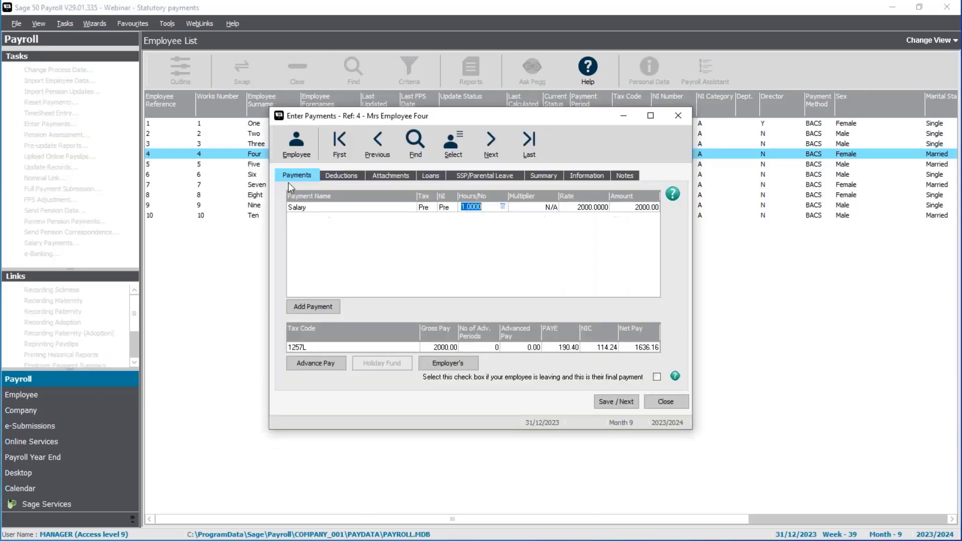
left_click(539, 174)
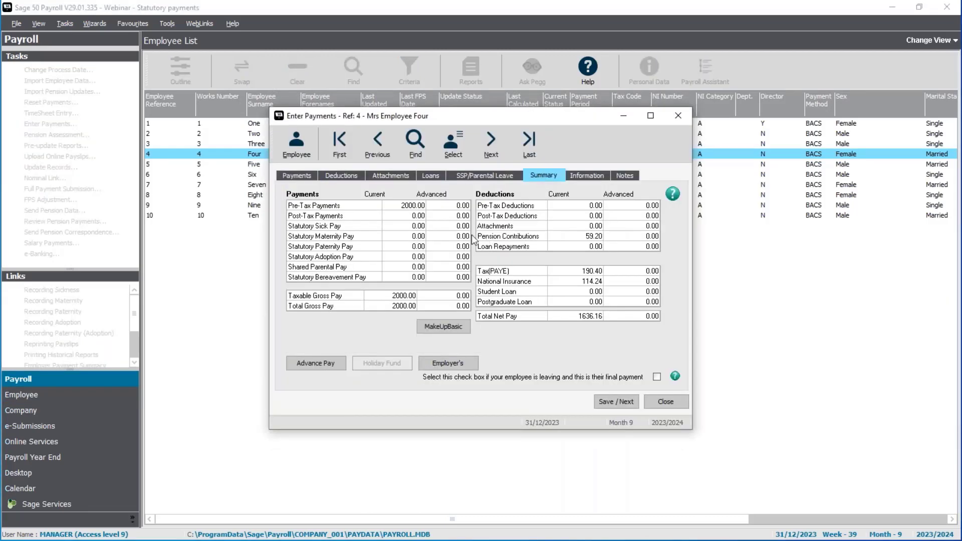
left_click(401, 236)
left_click(421, 236)
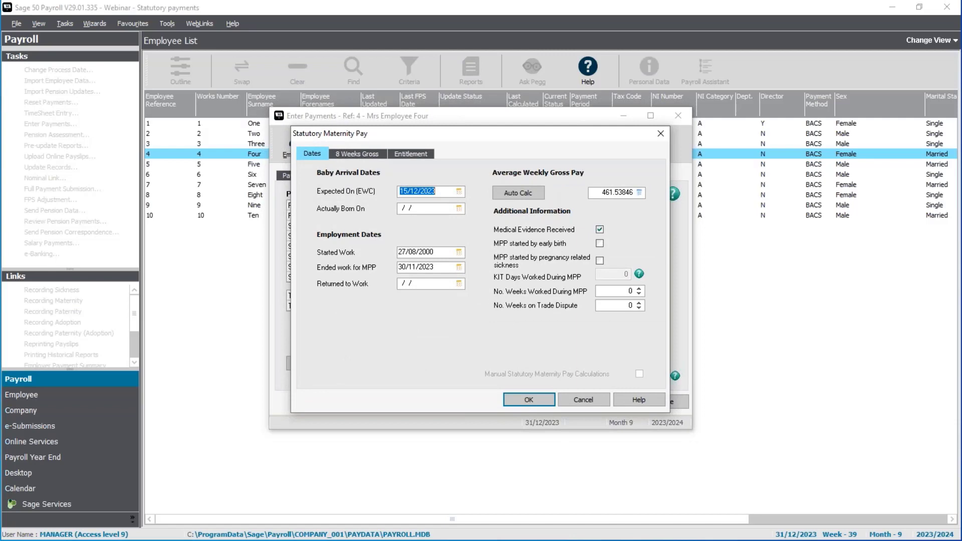
left_click(418, 159)
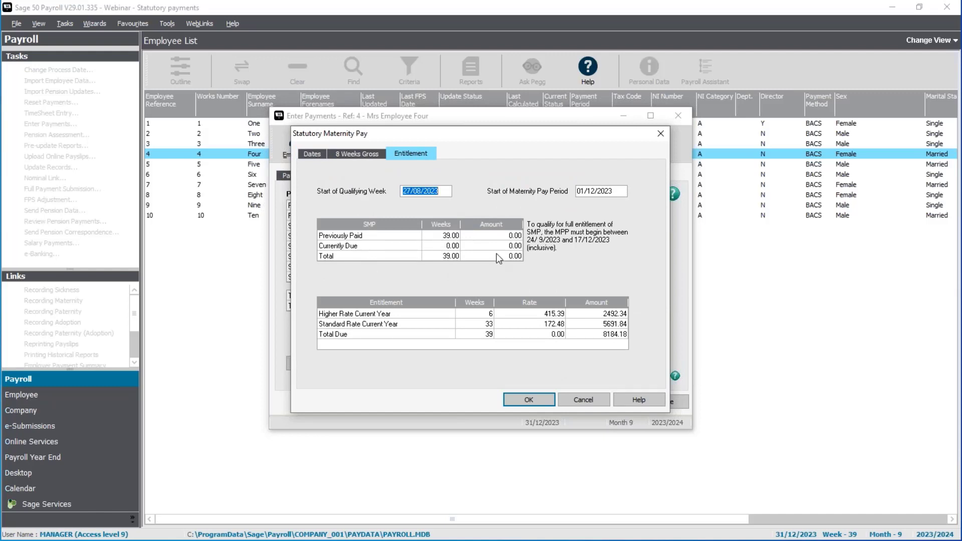
left_click(444, 240)
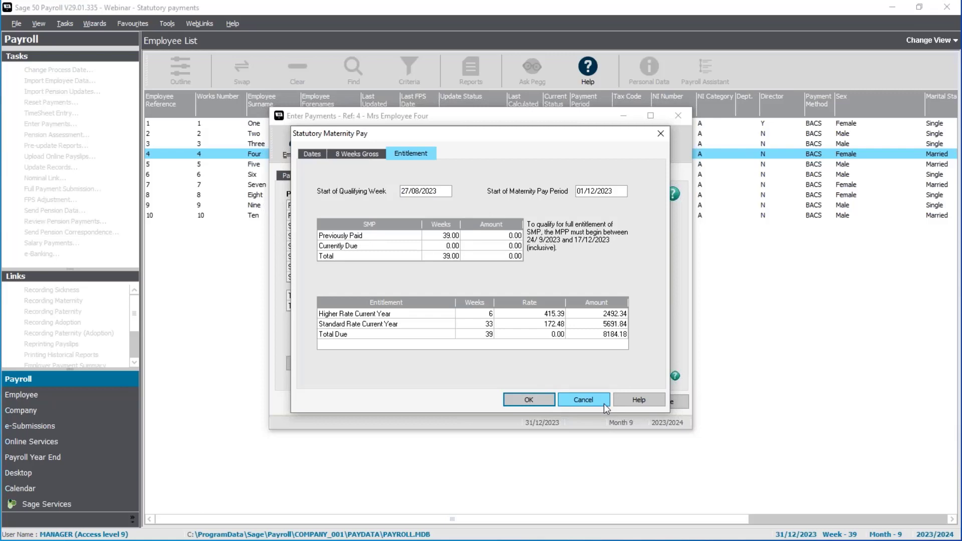
left_click(583, 399)
- Check the SMP weeks paid in employee 4's year-to-date statutory payments without changing them, and close the employee record and payment entry
left_click(358, 148)
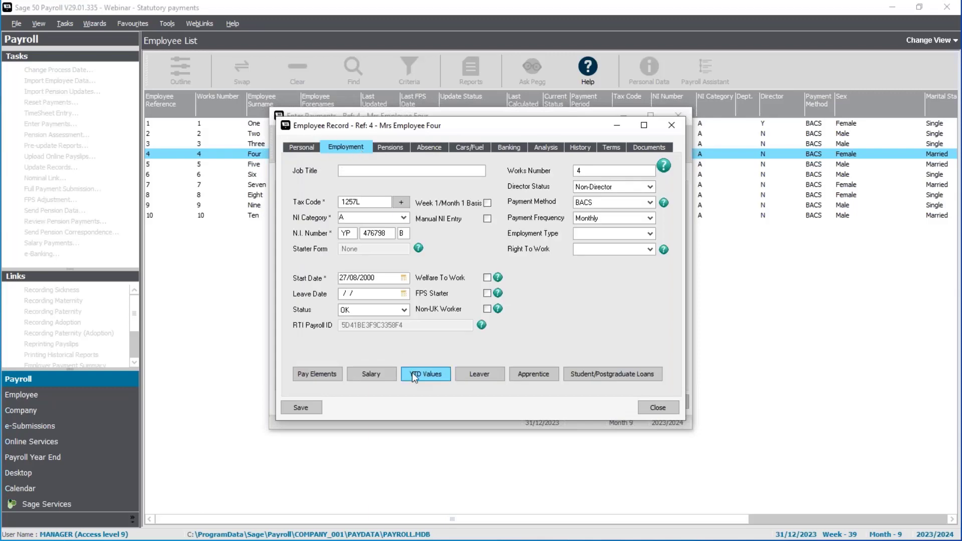
left_click(424, 375)
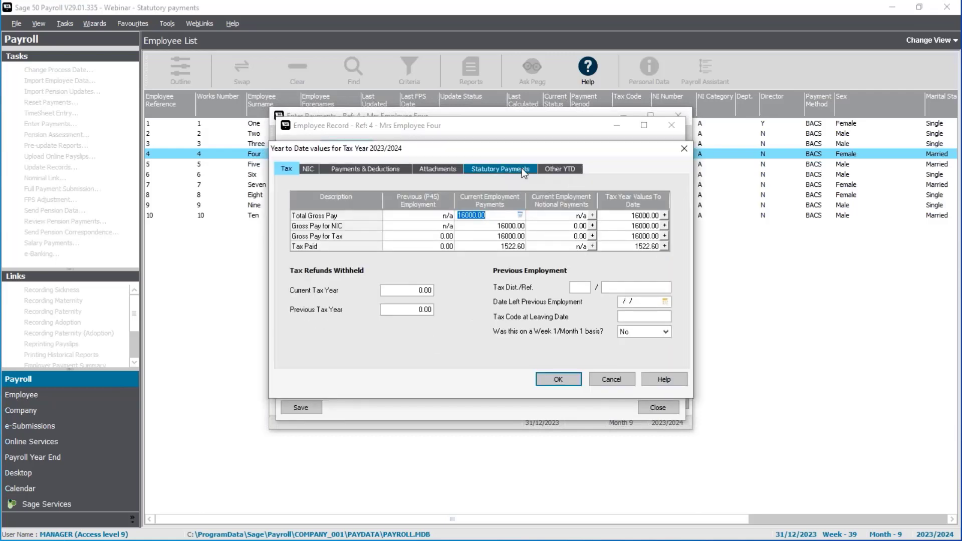
left_click(522, 167)
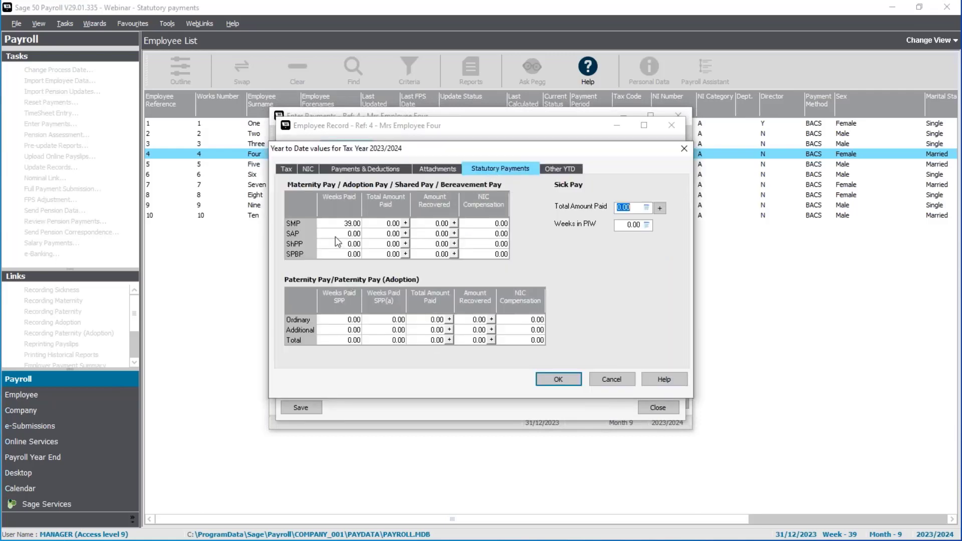
left_click(320, 223)
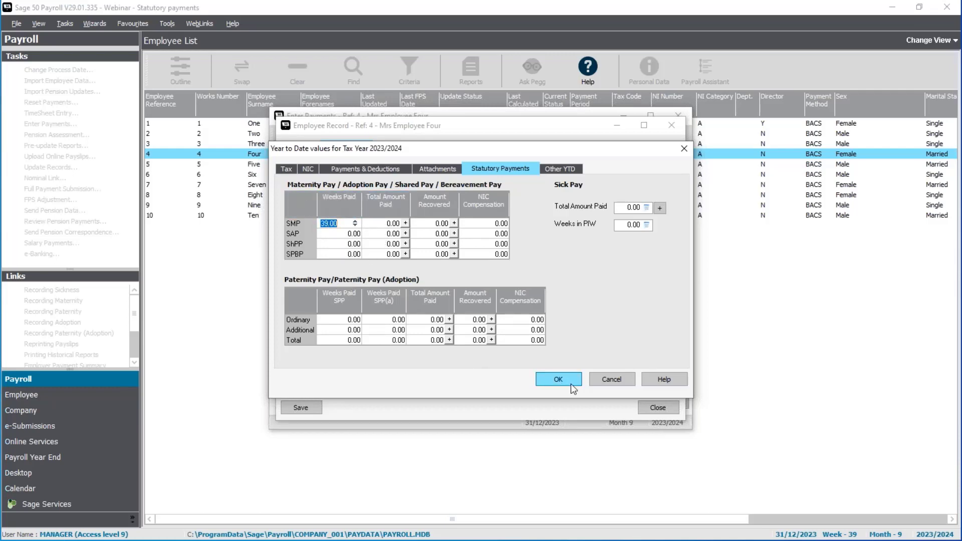
left_click(609, 377)
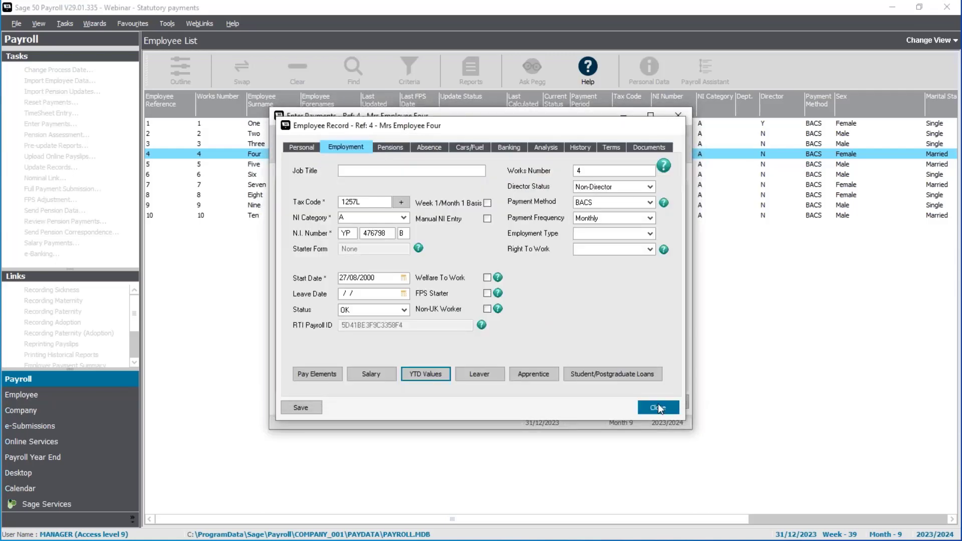
left_click(657, 406)
left_click(657, 404)
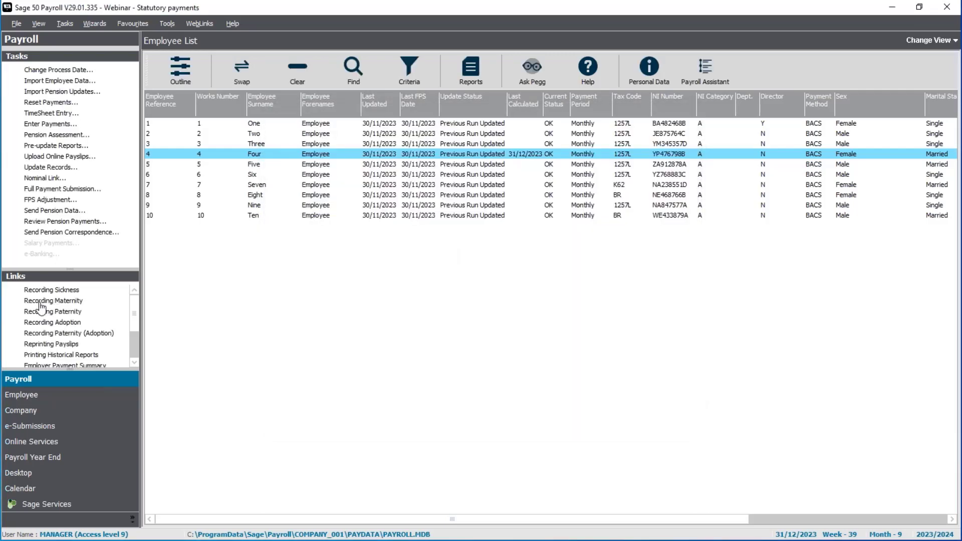
- Record a second child's SMP for employee 4 with medical evidence received, expected birth date 15/12/2023 and last day of work 30/11/2023, and save
left_click(41, 304)
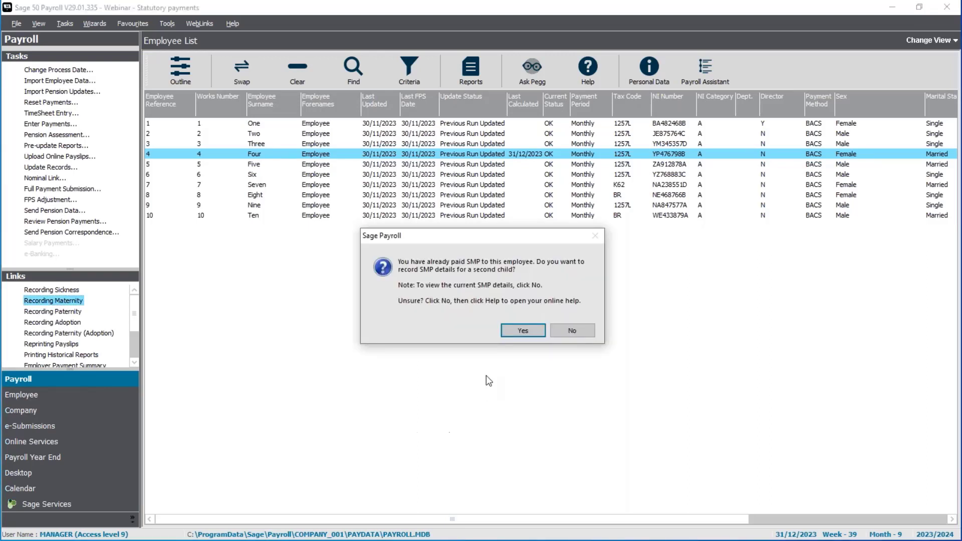
left_click(522, 331)
left_click(345, 105)
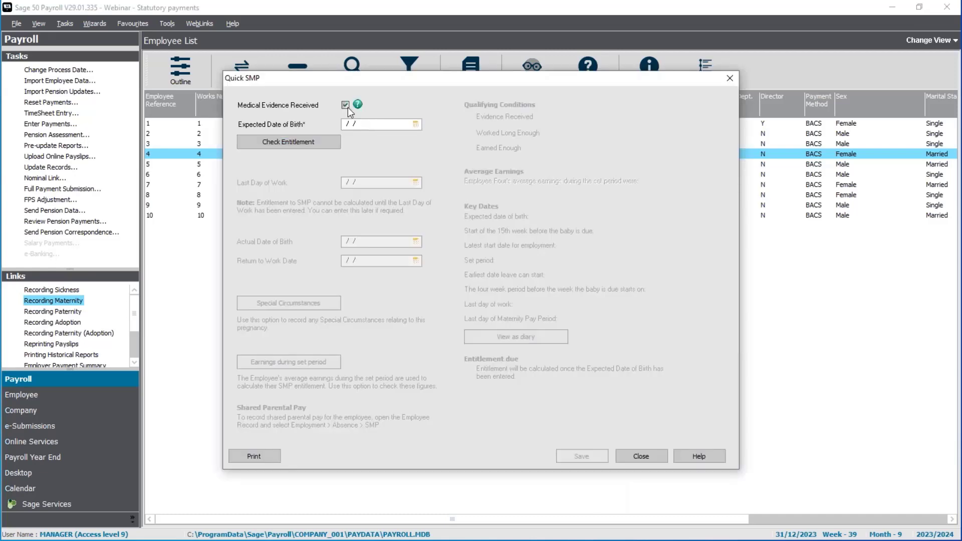
left_click(357, 124)
type("15122023")
key("Tab")
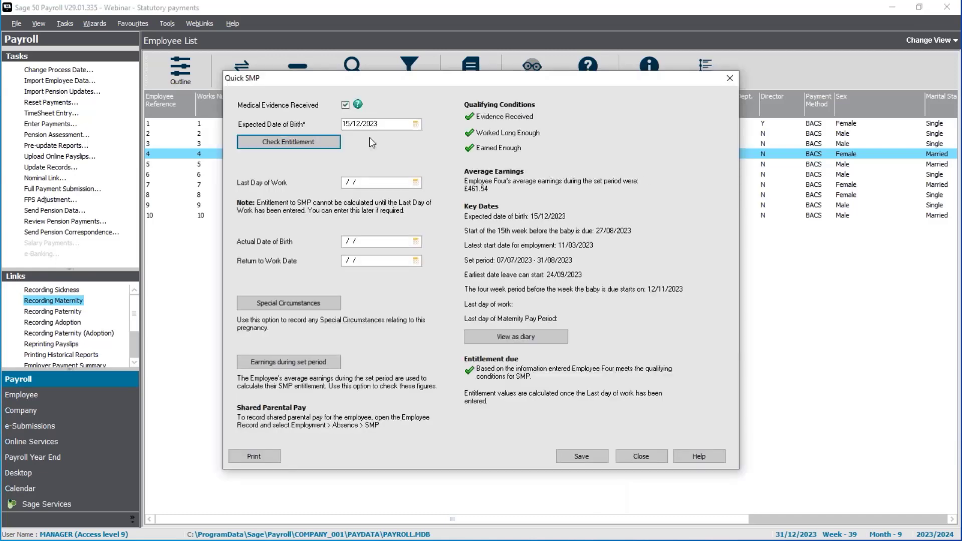
key("Tab")
type("30112023")
key("Tab")
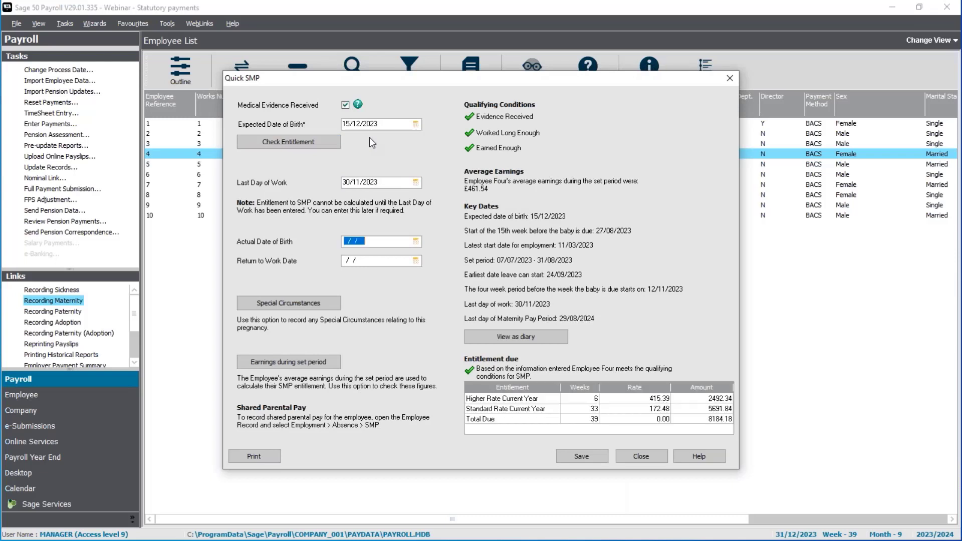
left_click(590, 456)
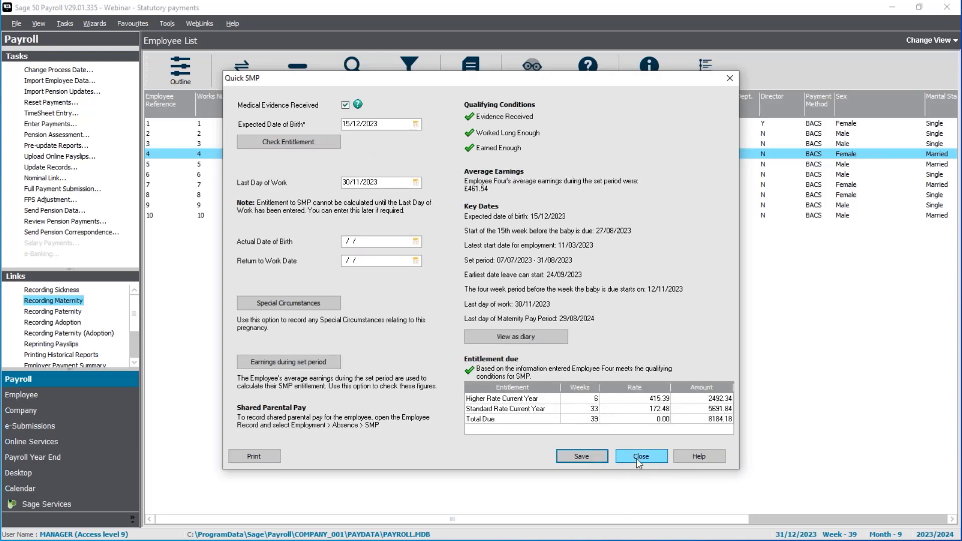
left_click(636, 457)
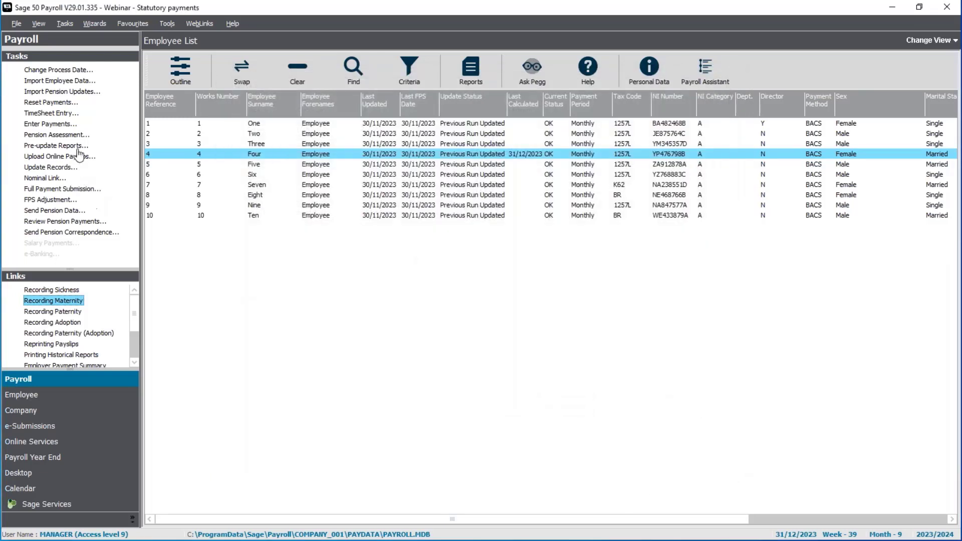
- Check the Statutory Maternity Pay amount in employee 4's December payment summary, and close the payment entry
left_click(47, 126)
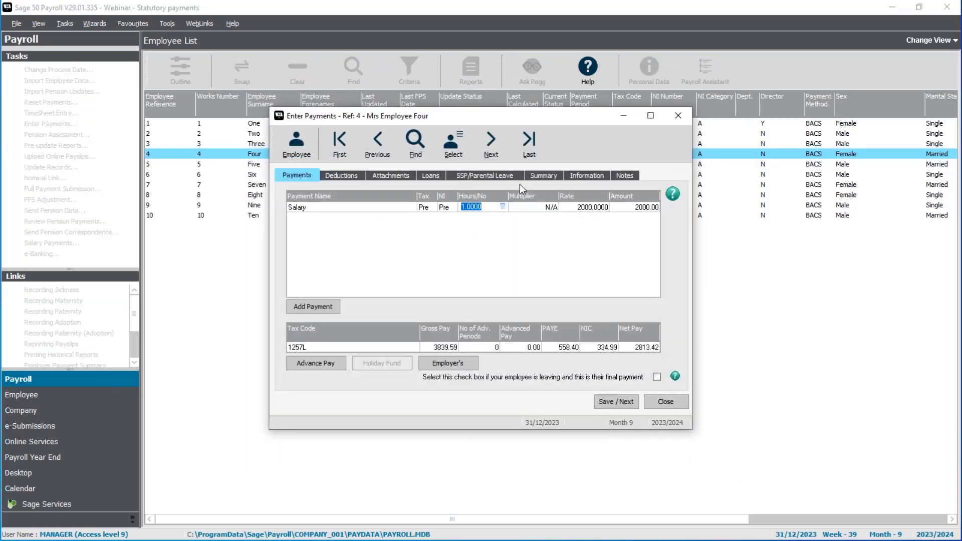
left_click(537, 176)
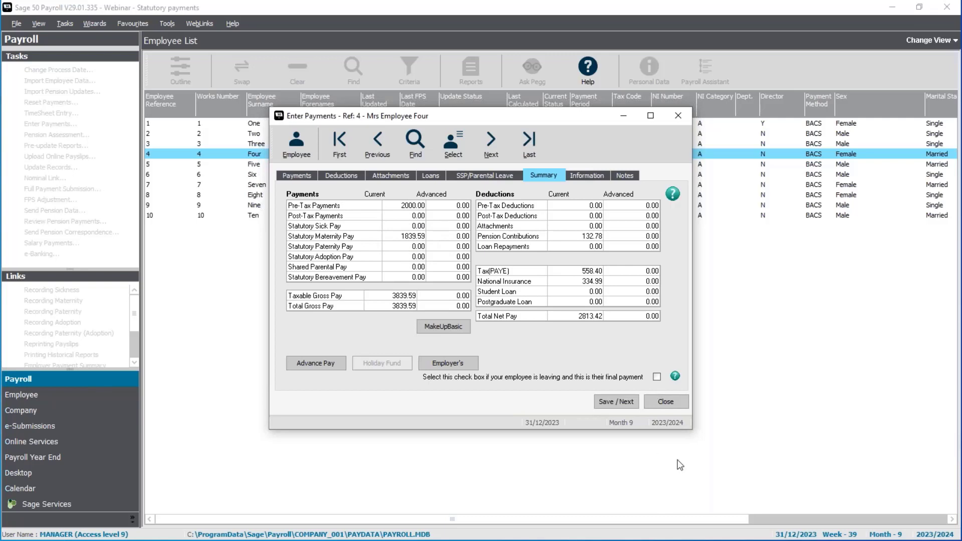
left_click(672, 404)
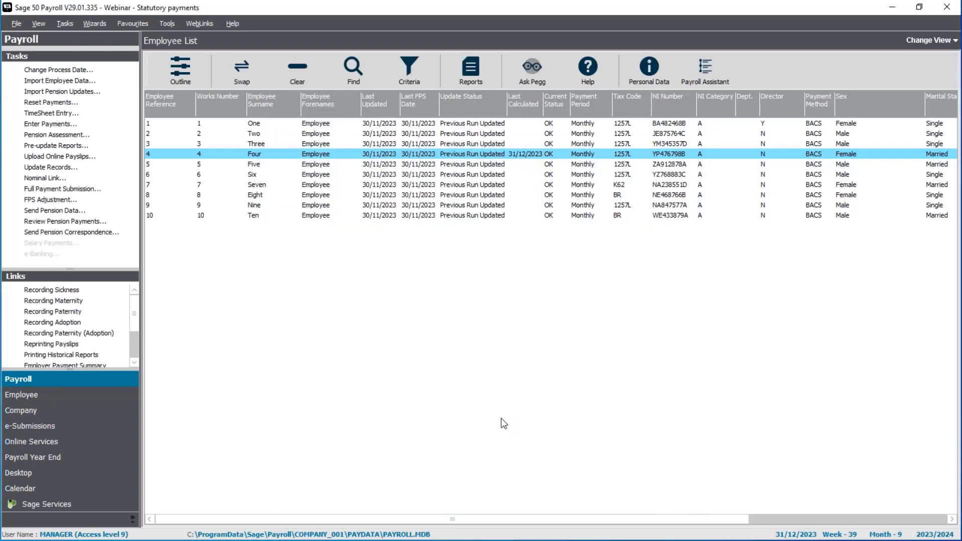
- Select only employee 1, view the current SMP details instead of recording a second child, and close them
left_click(258, 154)
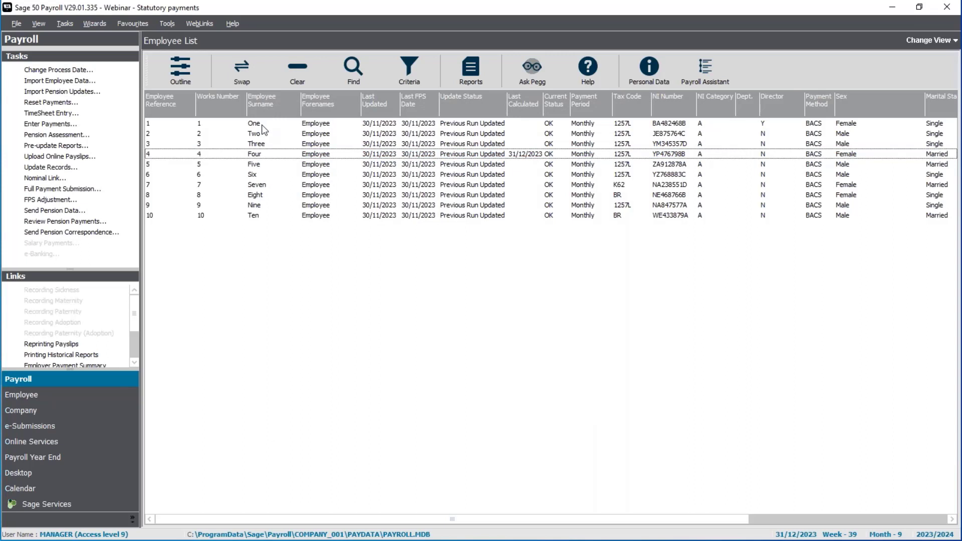
left_click(263, 123)
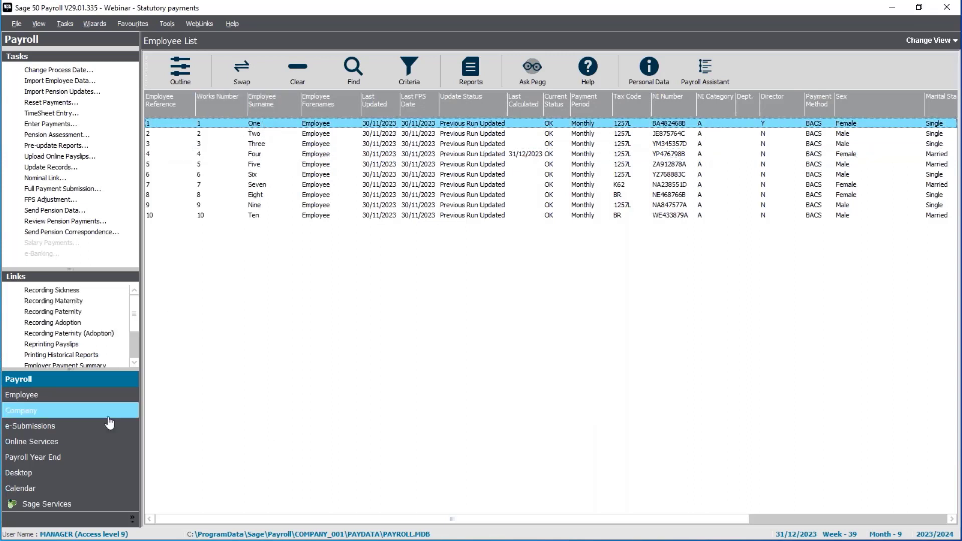
left_click(55, 301)
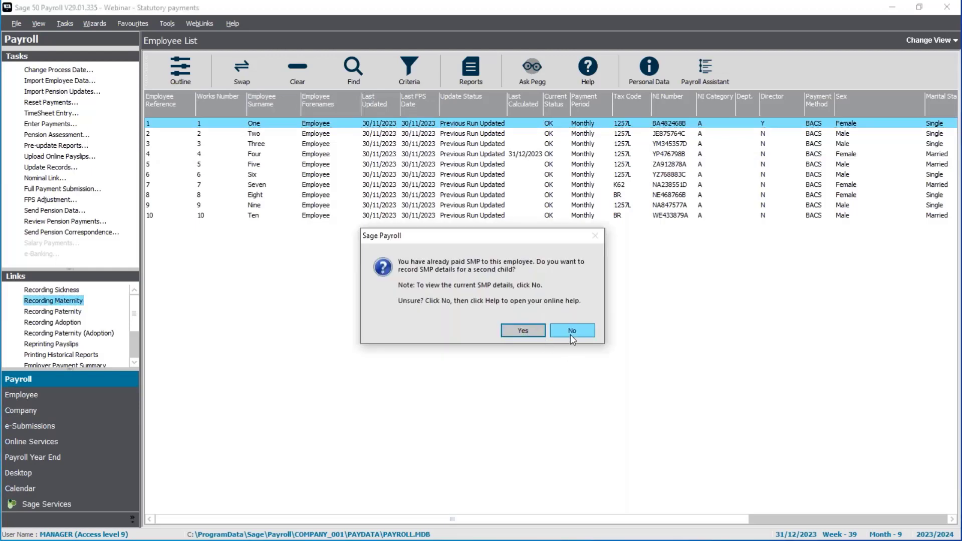
left_click(571, 332)
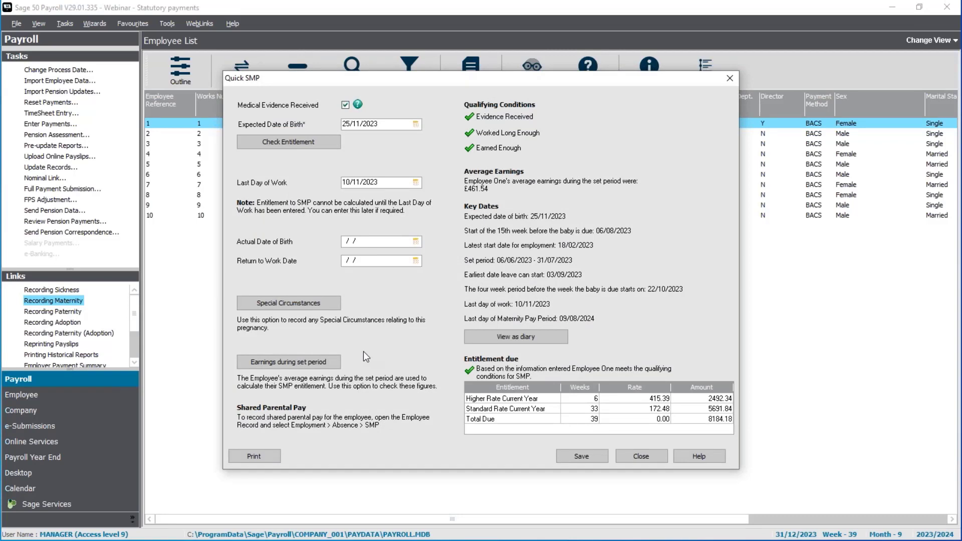
left_click(647, 461)
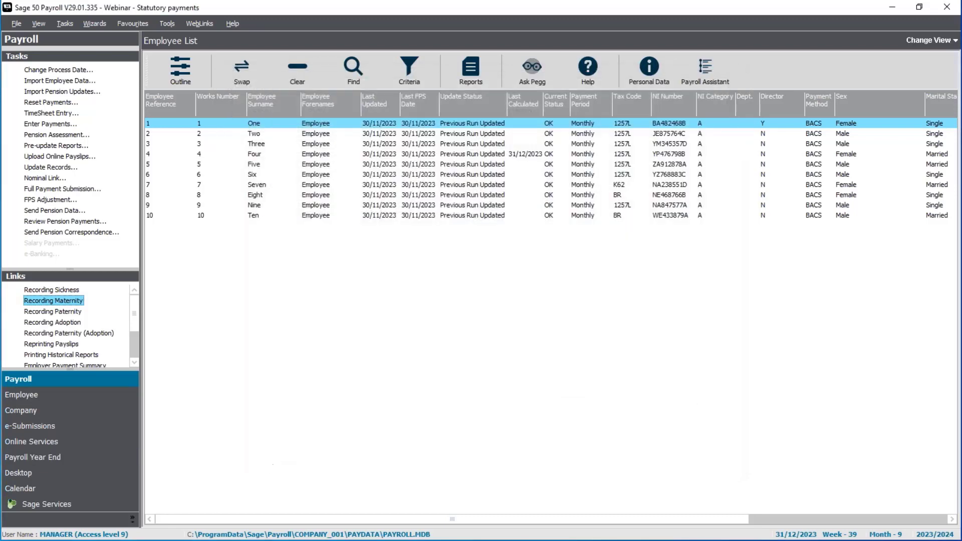